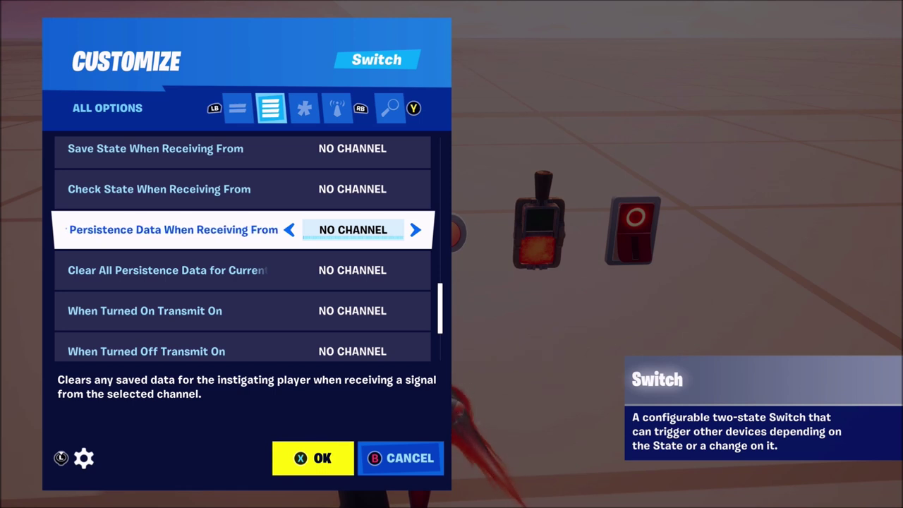
- Review the Switch options that clear persistence data for the instigating player and for all current players
key(Down)
key(Up)
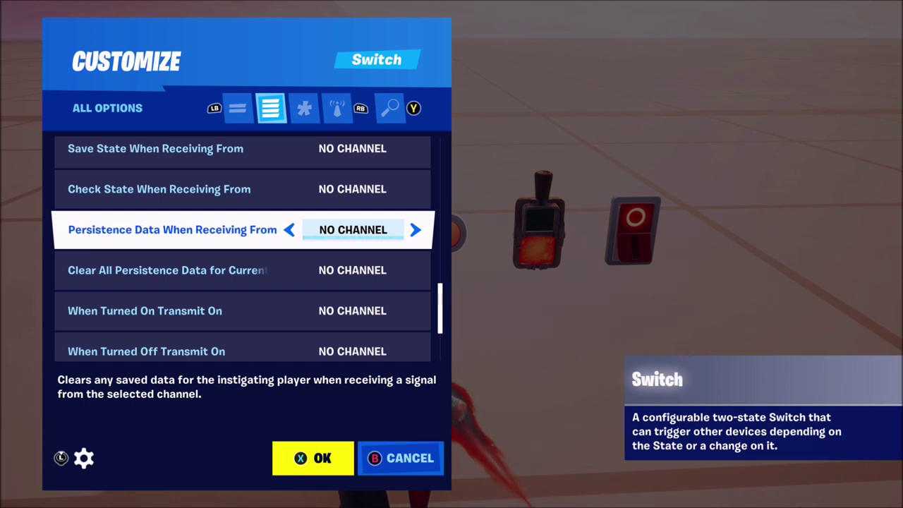
key(Down)
key(Down)
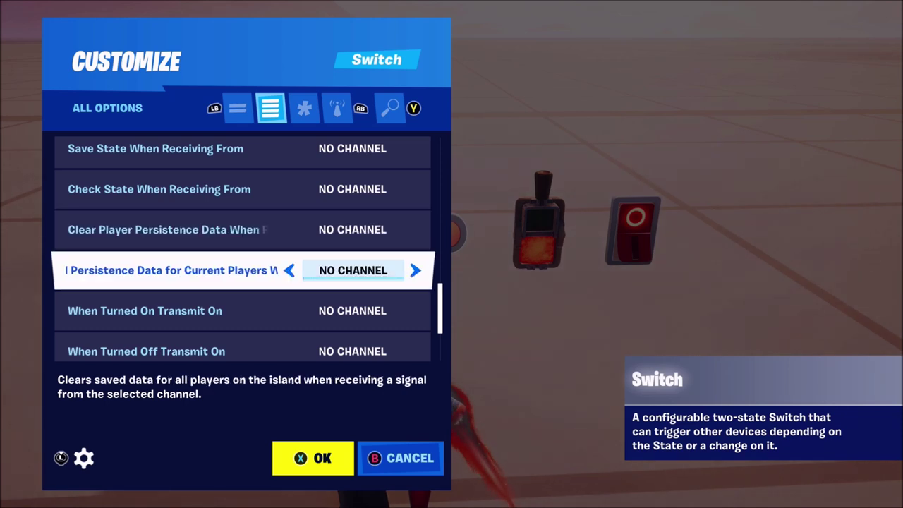
key(Up)
key(Up)
key(Down)
key(Up)
key(Down)
- Review the Switch's transmit options for being turned on, being turned off and changing state
key(Down)
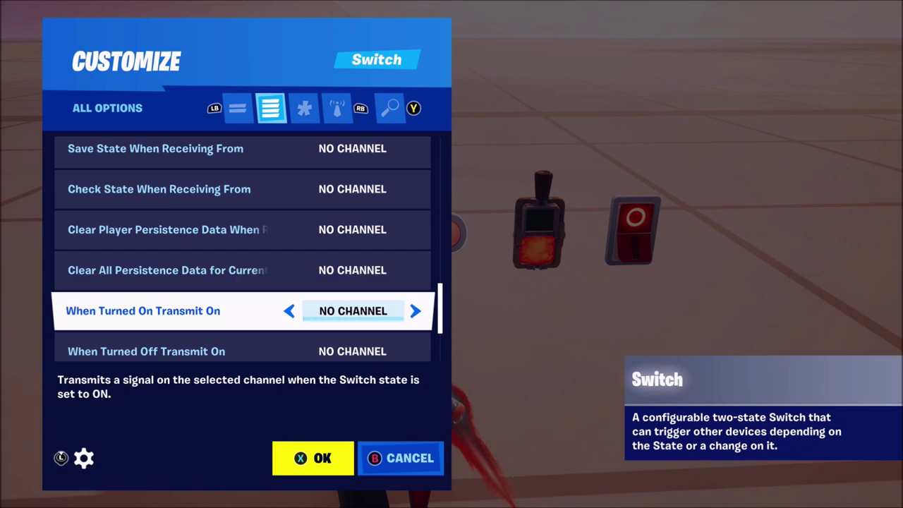
key(Down)
key(Down)
key(Up)
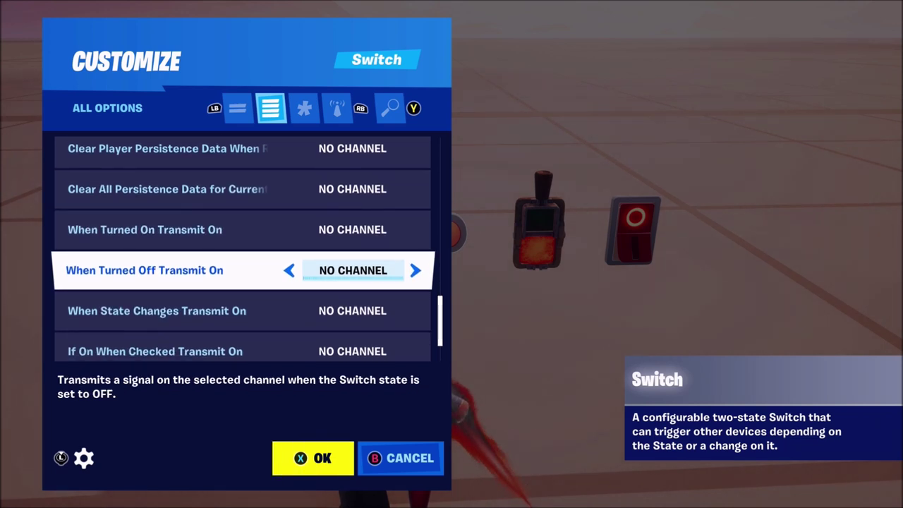
key(Down)
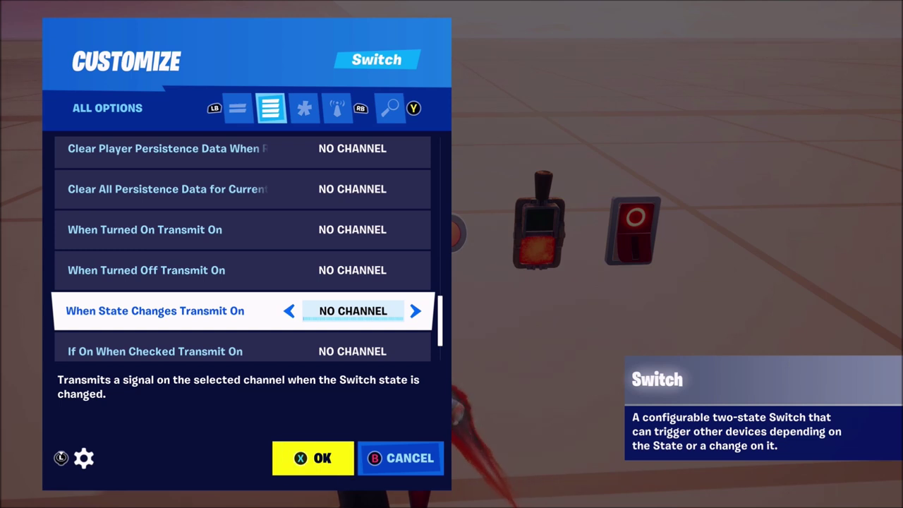
- Review the Switch's transmit options for checked on and off states and for state saving, closing its settings when finished
key(Down)
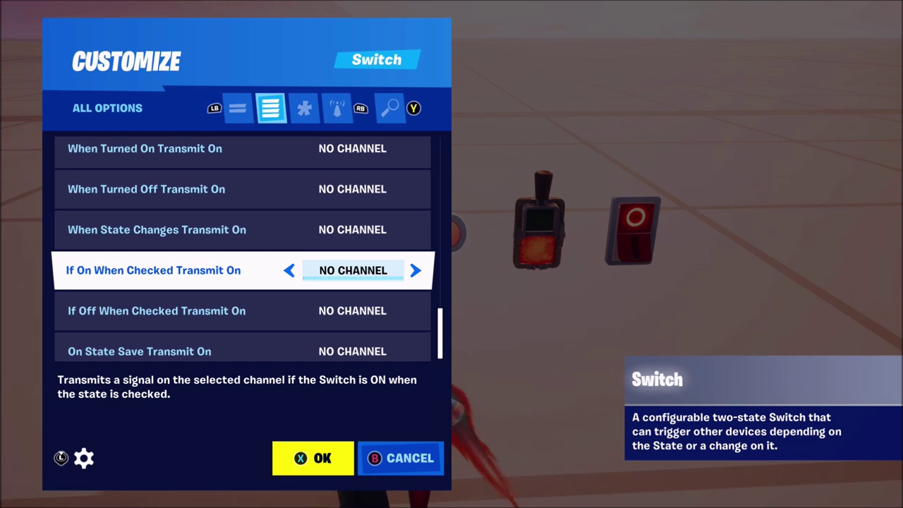
key(Down)
key(Up)
key(Down)
key(Up)
key(Down)
key(Up)
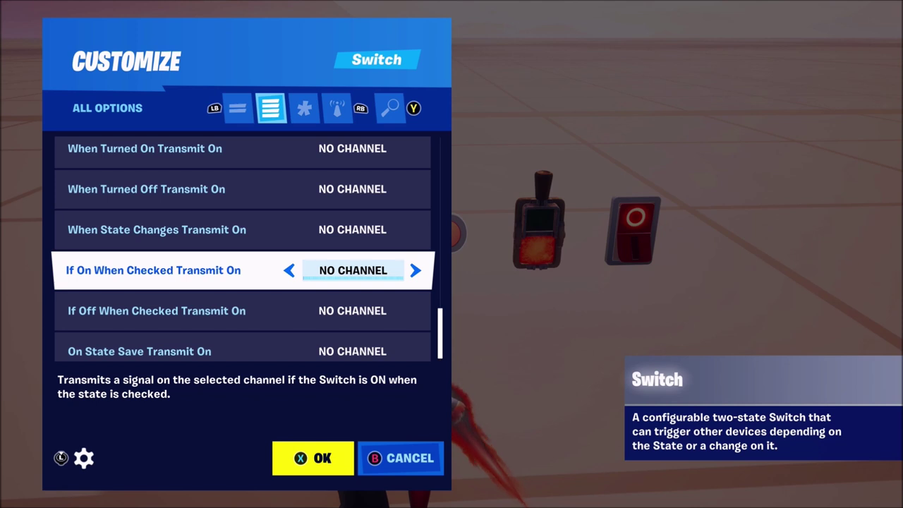
key(Up)
key(Down)
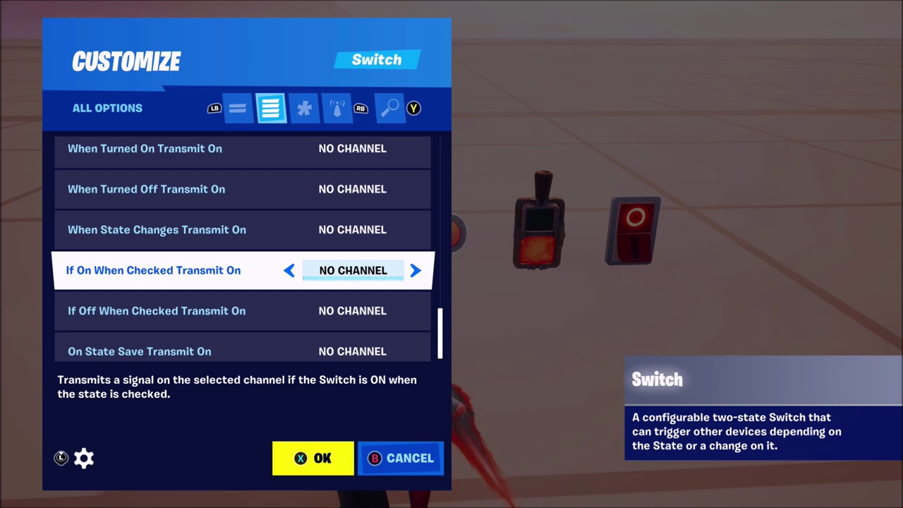
key(Down)
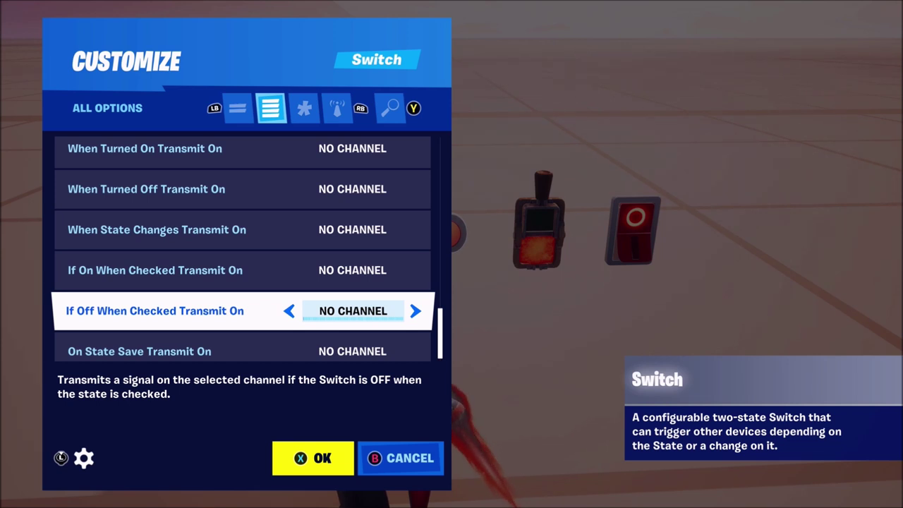
key(Down)
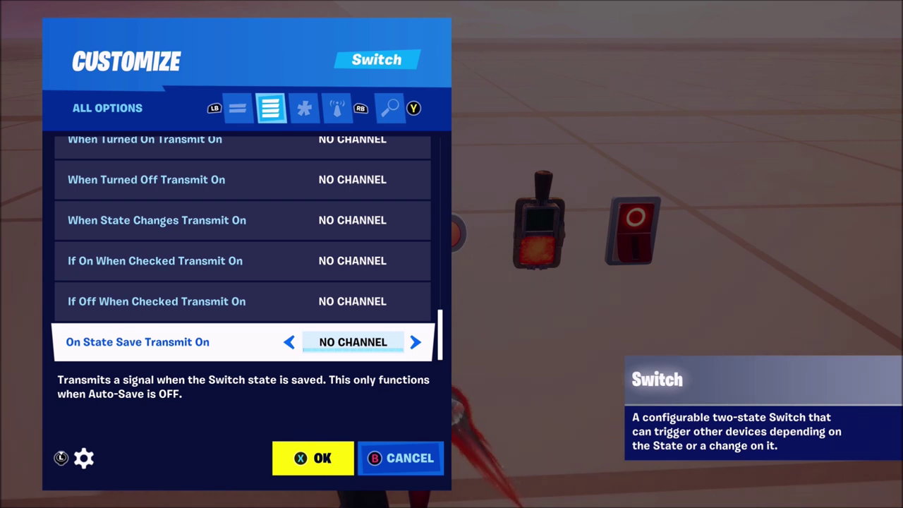
key(Escape)
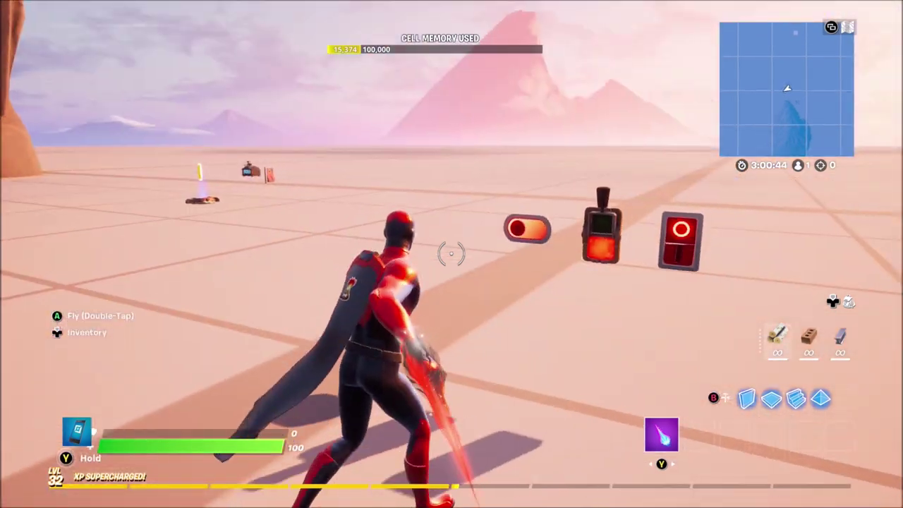
- Go to the vehicle spawner pad and examine the switch placed beside it
key(w)
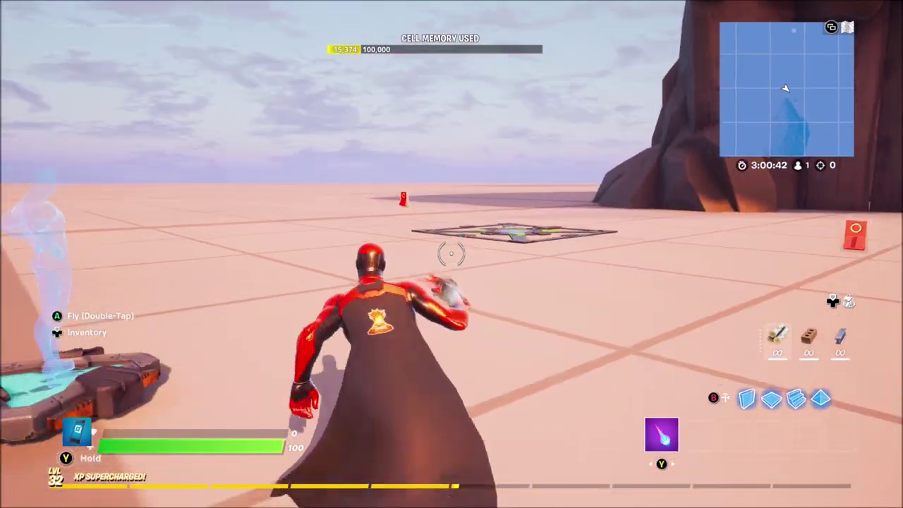
key(w)
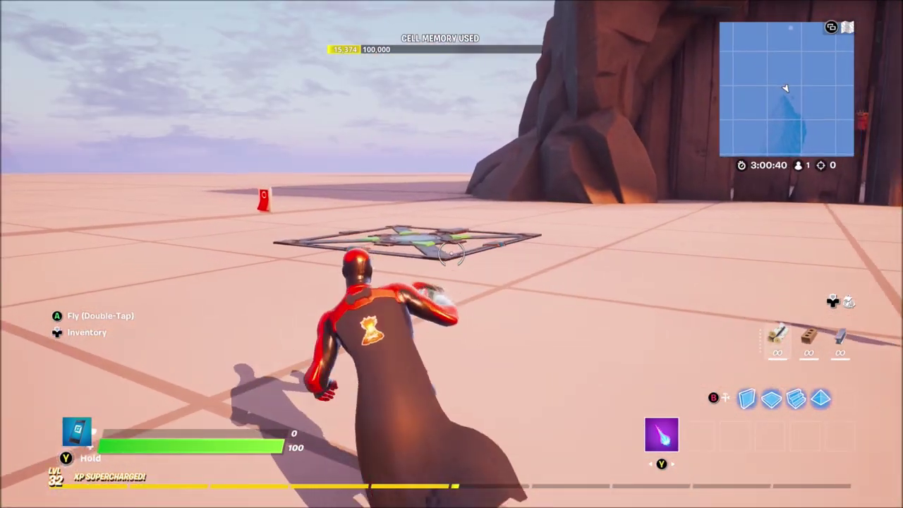
key(w)
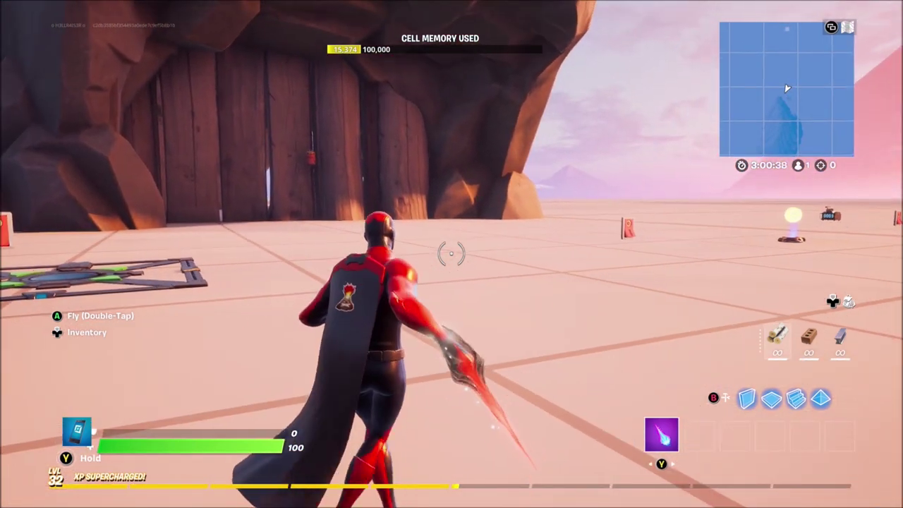
key(w)
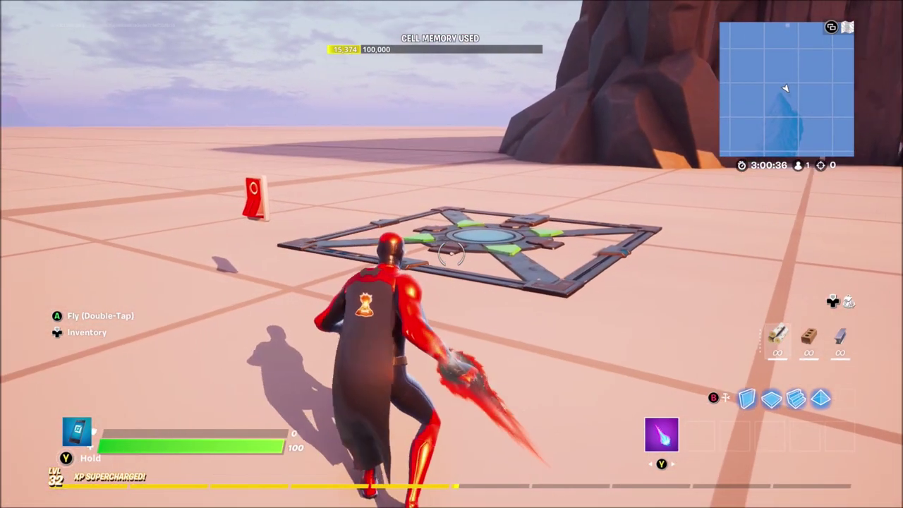
key(w)
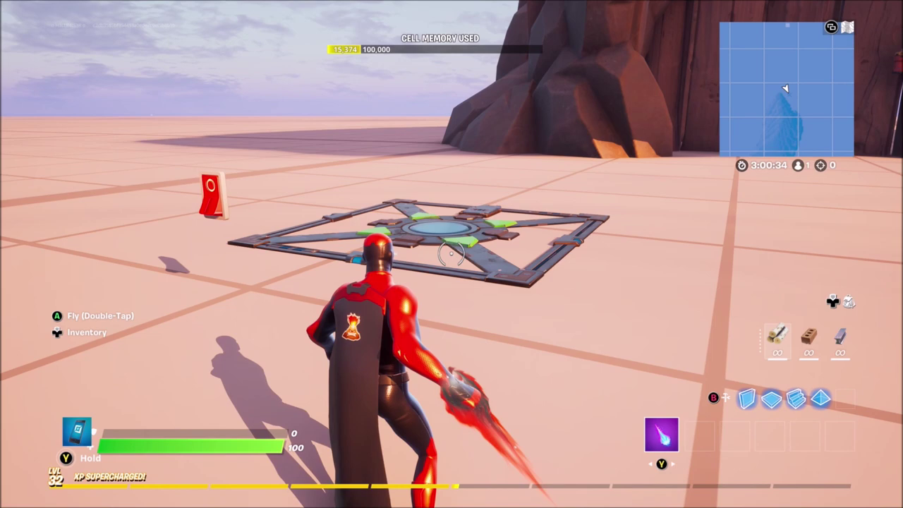
key(w)
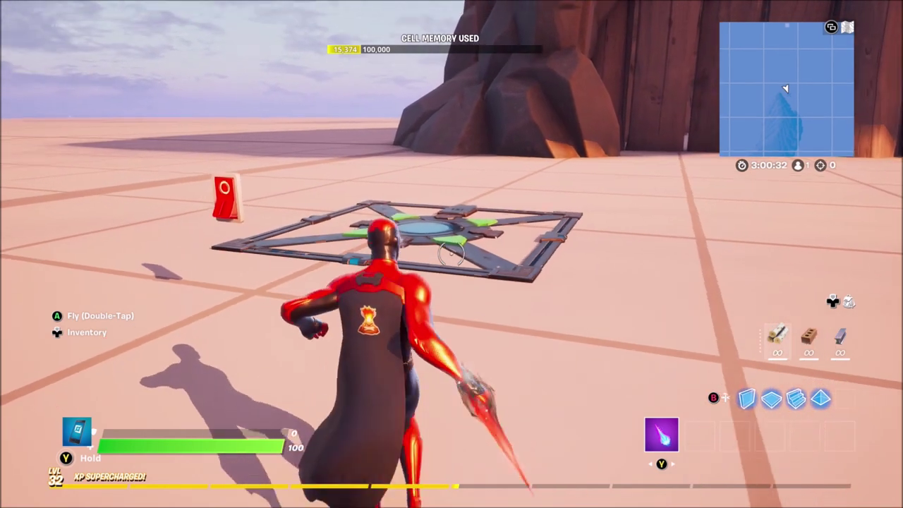
key(w)
key(s)
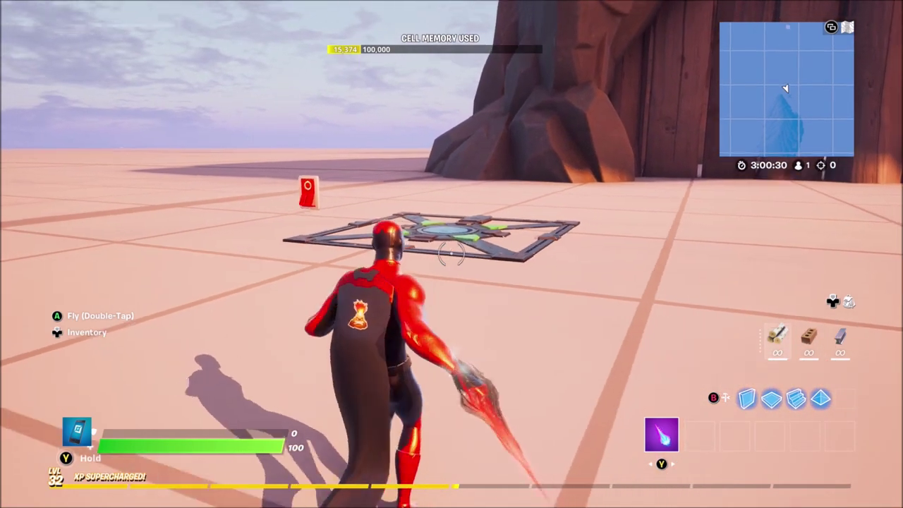
key(w)
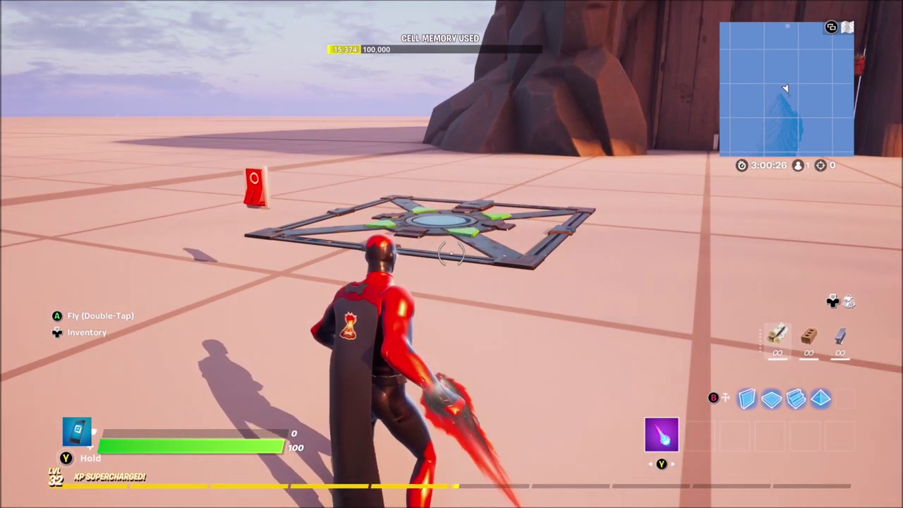
- Examine the switch in front of the wooden gate and the one beside the coin and timer devices
key(w)
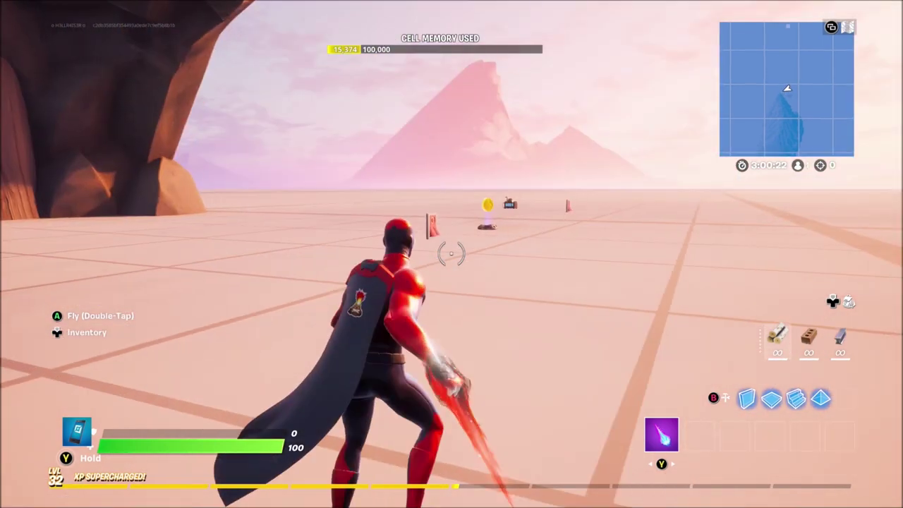
key(w)
key(s)
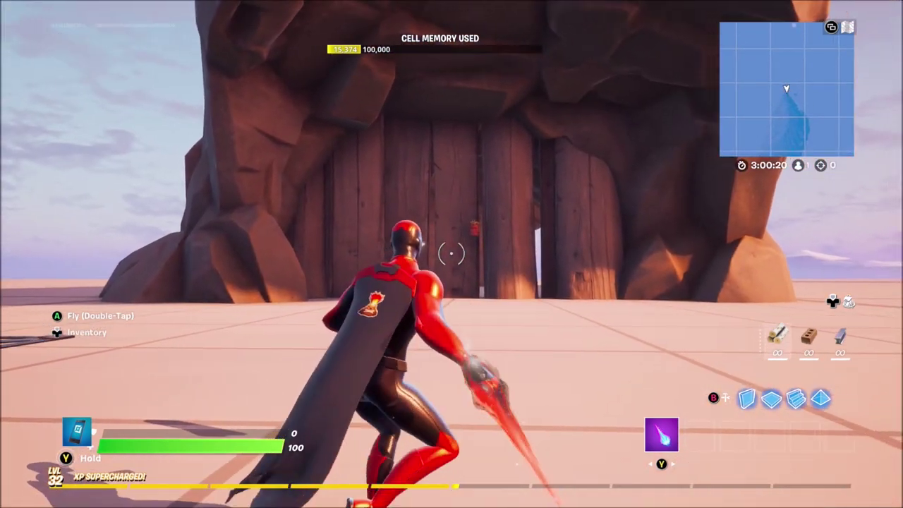
key(w)
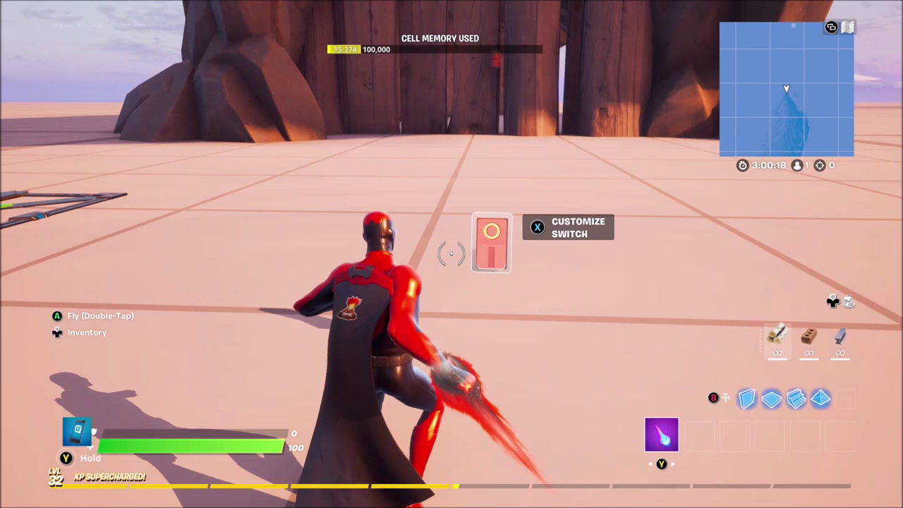
key(s)
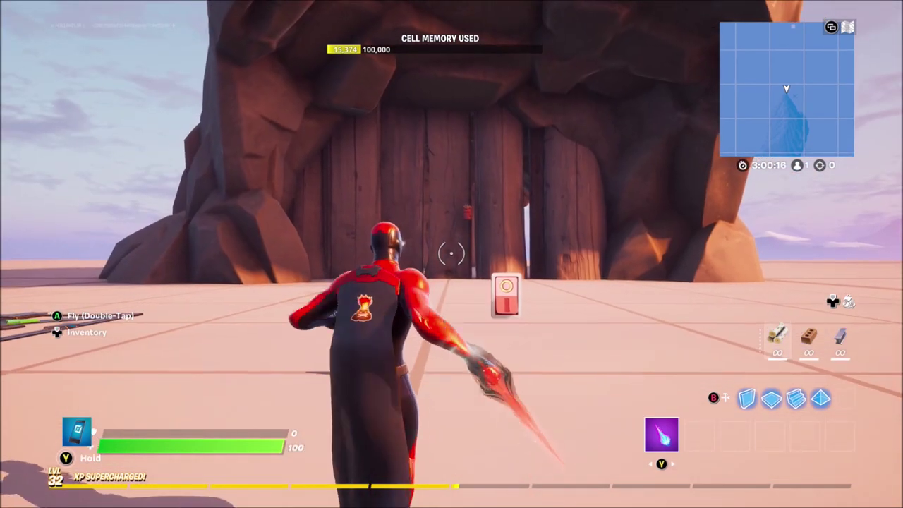
key(w)
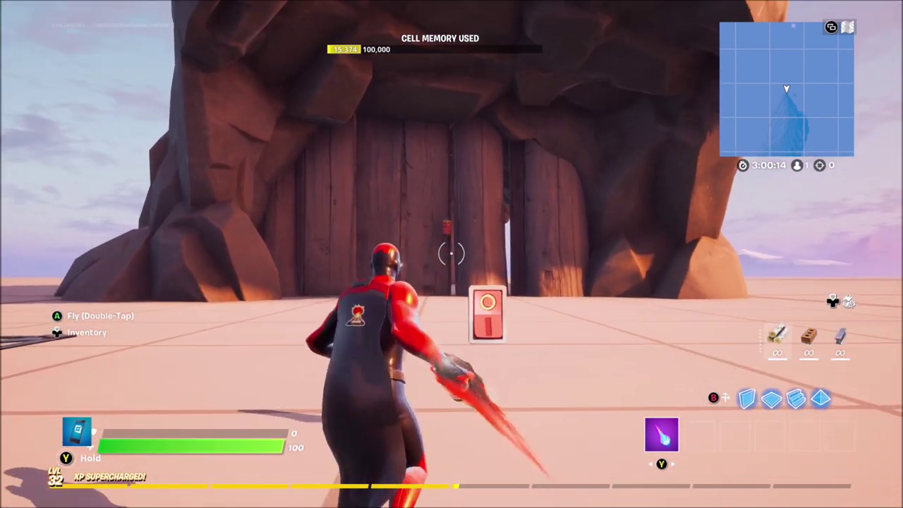
key(w)
key(Right)
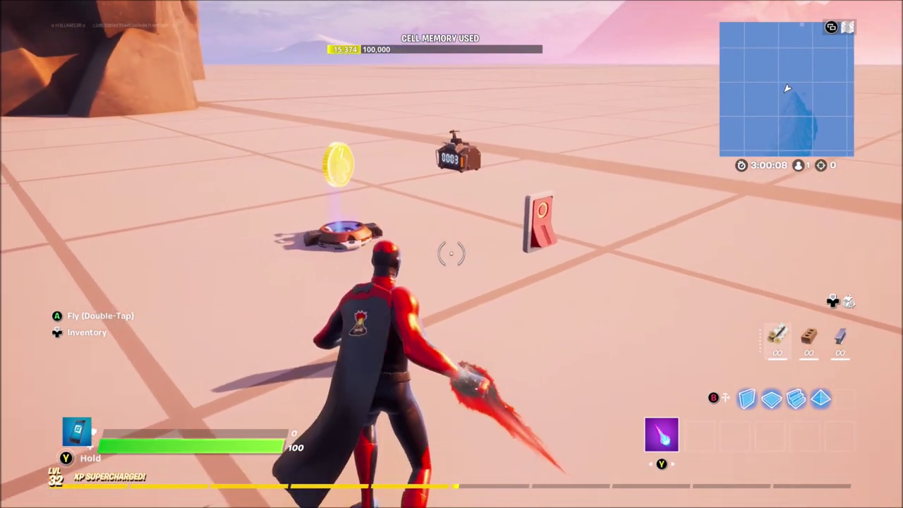
- Start the game on the island to test the placed switches
key(Left)
key(Tab)
key(Escape)
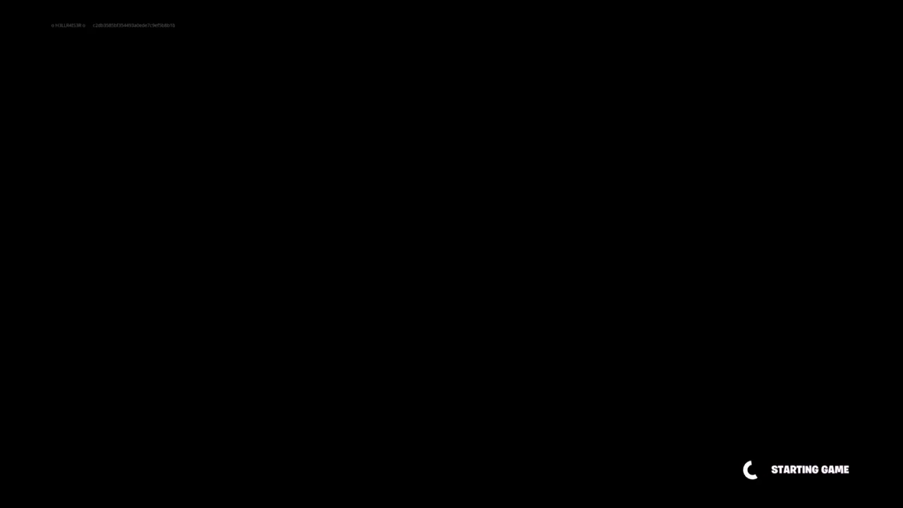
key(Right)
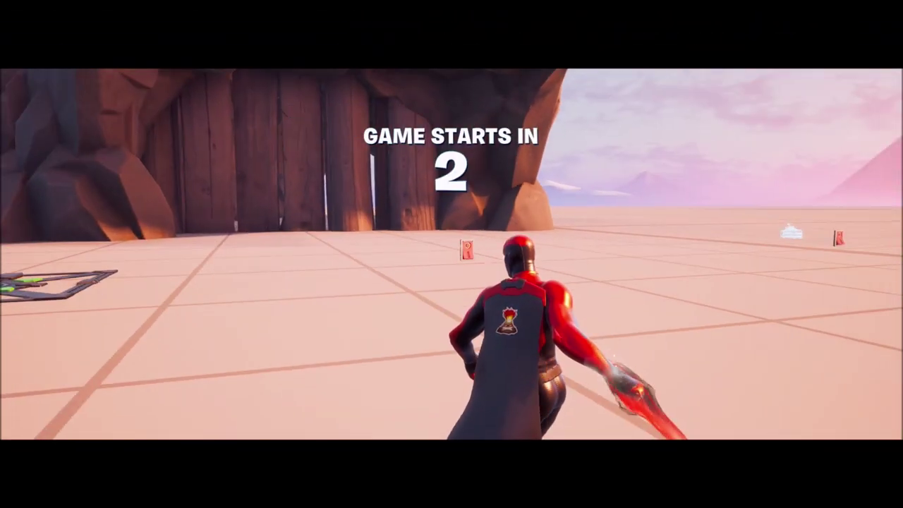
key(Left)
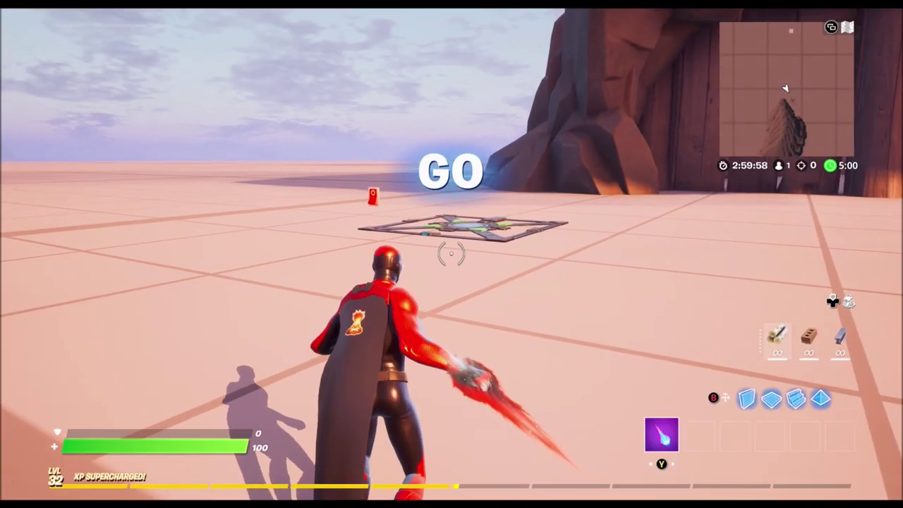
- Turn on the switch beside the vehicle spawner and the switch in front of the wooden gate
key(w)
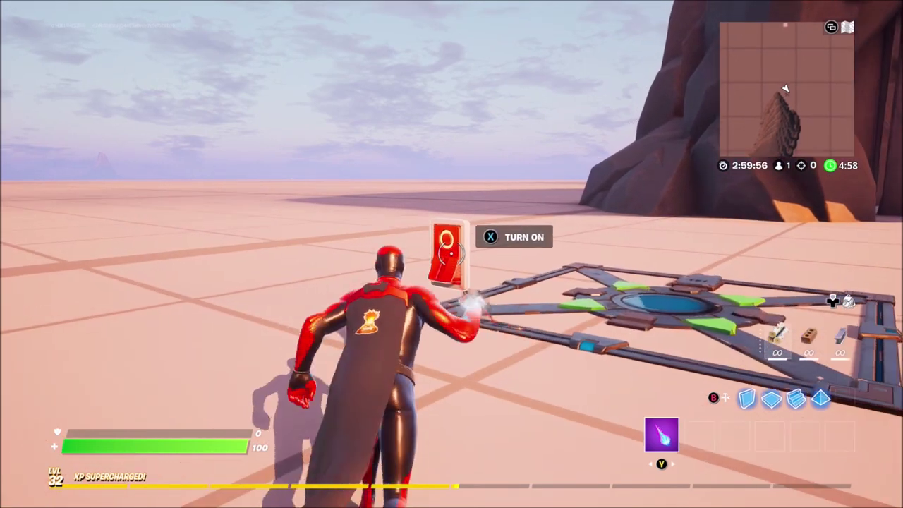
key(e)
key(Right)
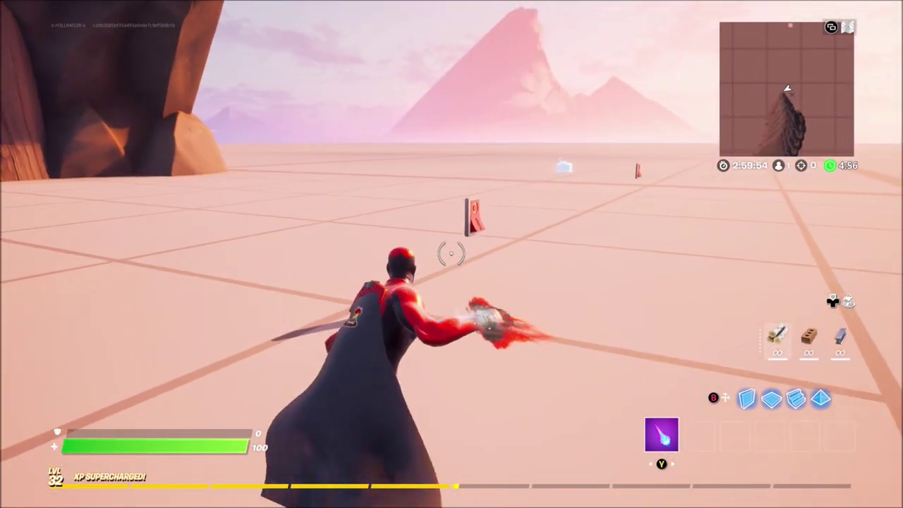
key(Left)
key(w)
key(e)
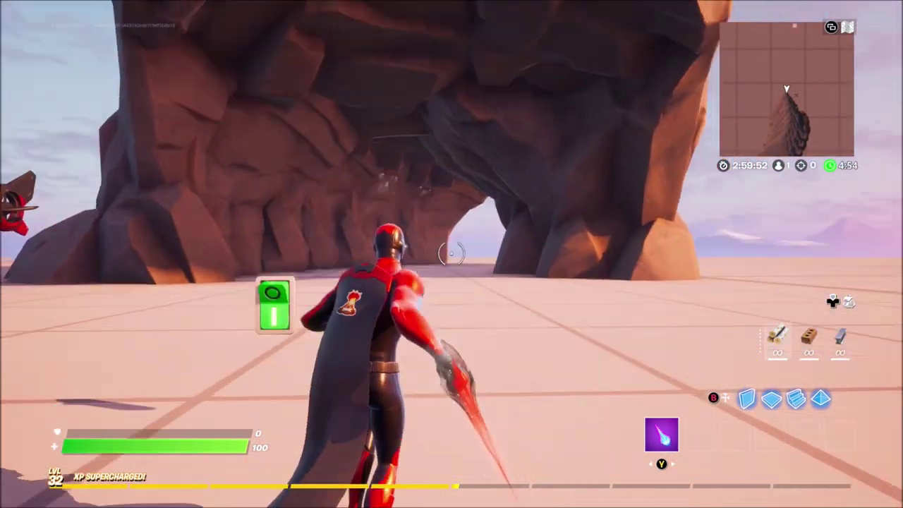
- Turn on the switch beside the timer device, collect the coins and head back towards the helicopter
key(Right)
key(w)
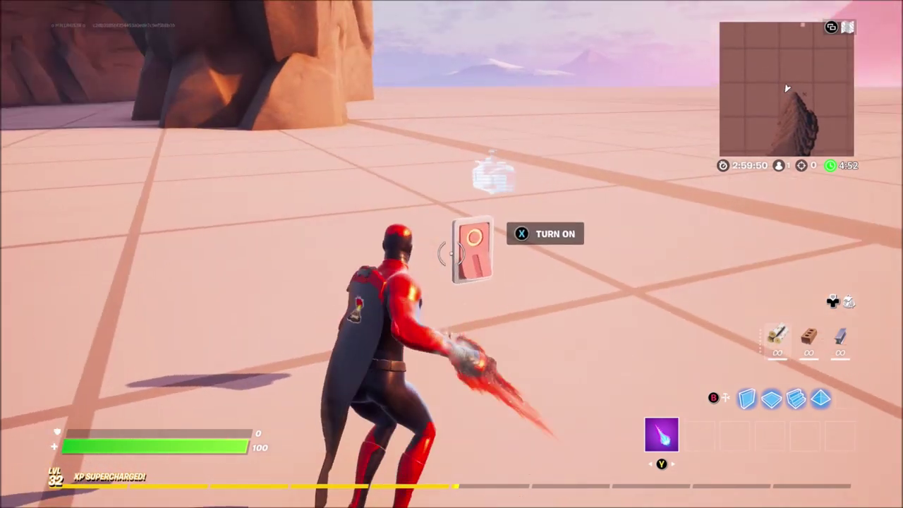
key(s)
key(Left)
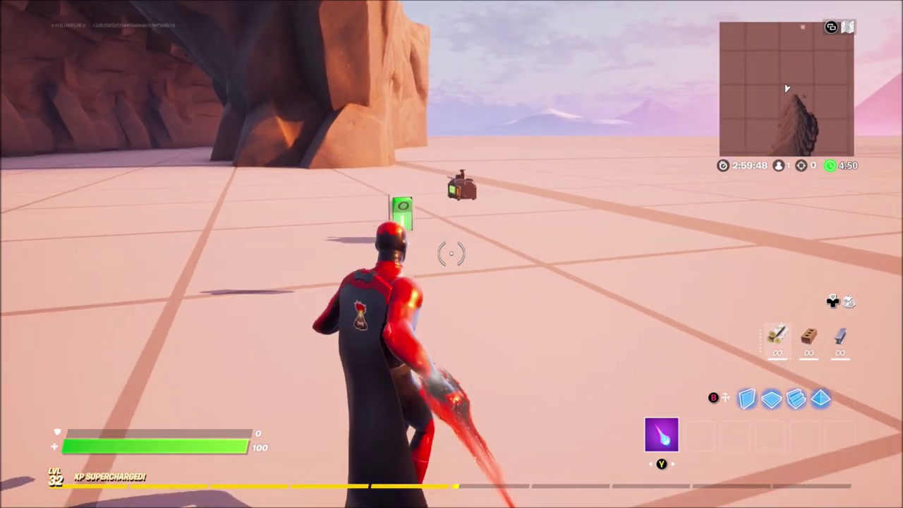
key(s)
key(Right)
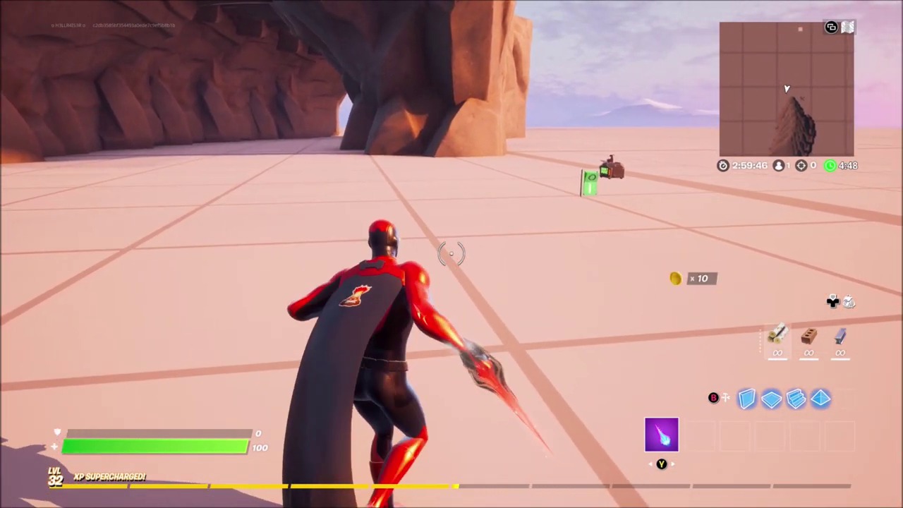
key(Left)
key(w)
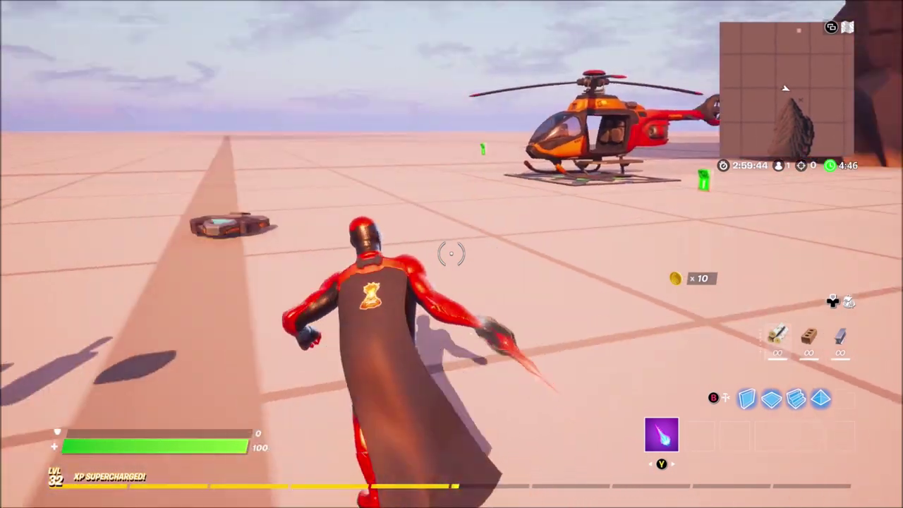
key(Right)
key(m)
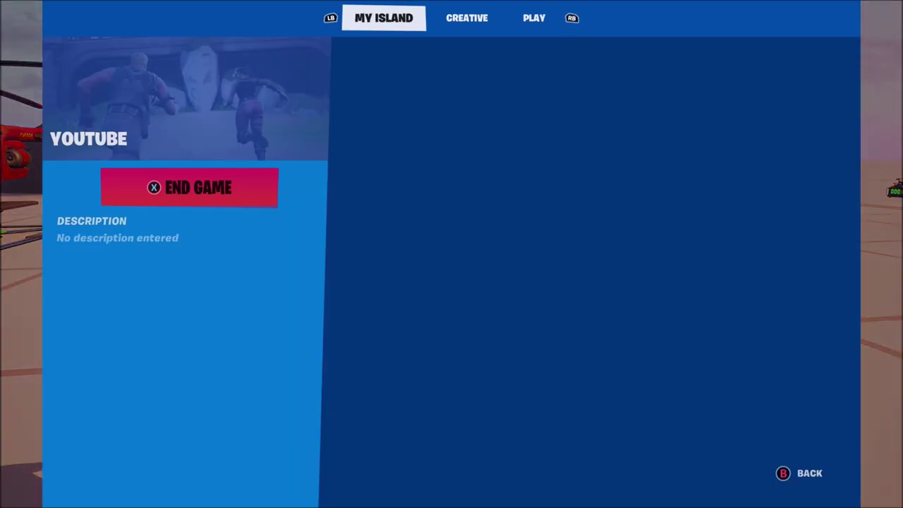
key(e)
key(e)
key(Escape)
key(Right)
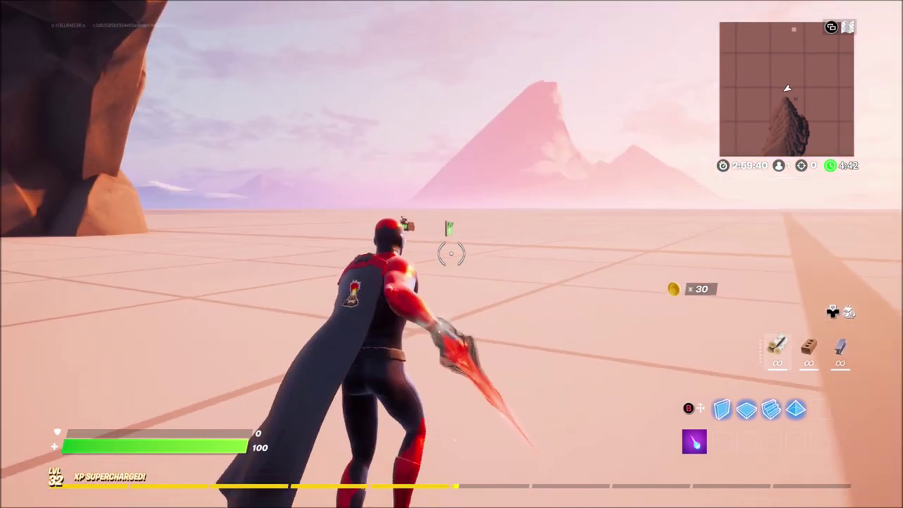
- Approach the timer device and examine it together with the switched-on switch beside it
key(Left)
key(w)
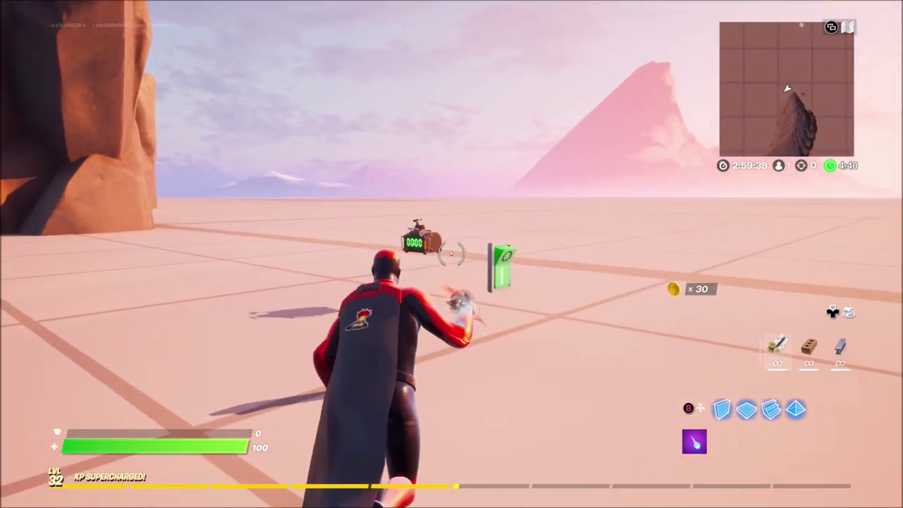
key(Left)
key(w)
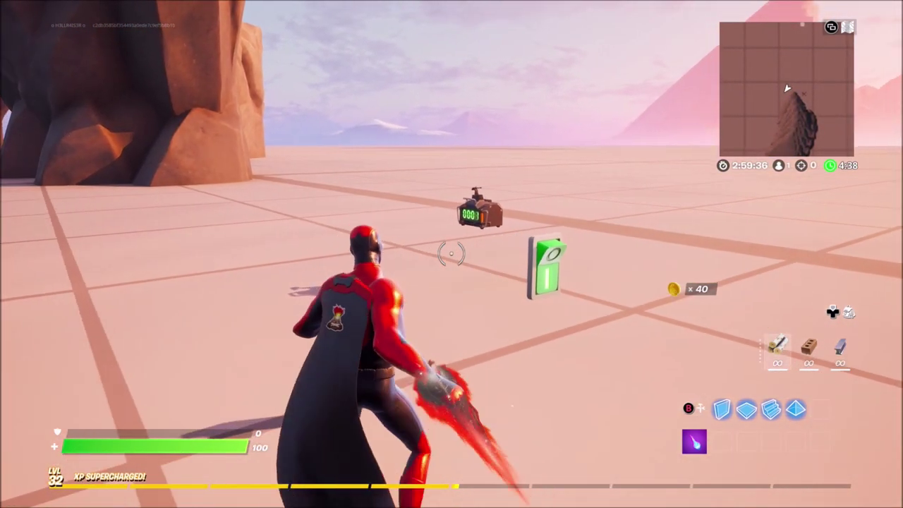
key(s)
key(d)
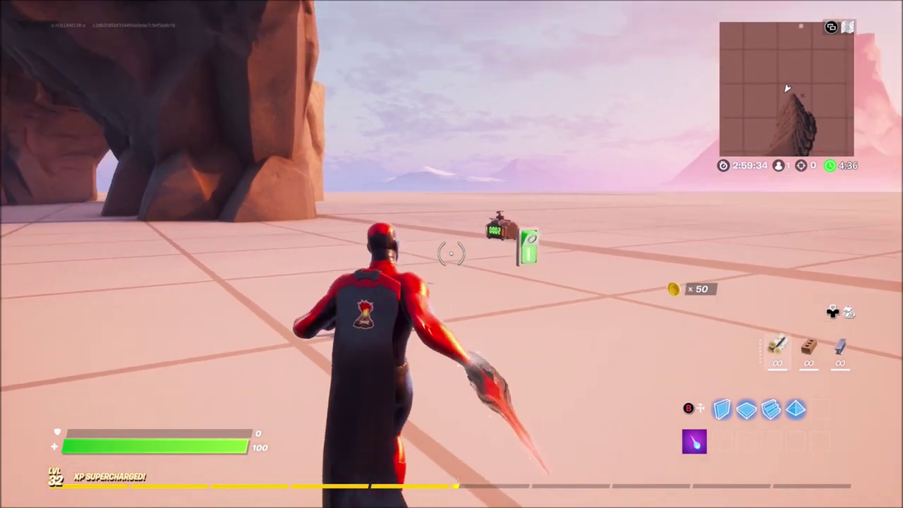
key(a)
key(w)
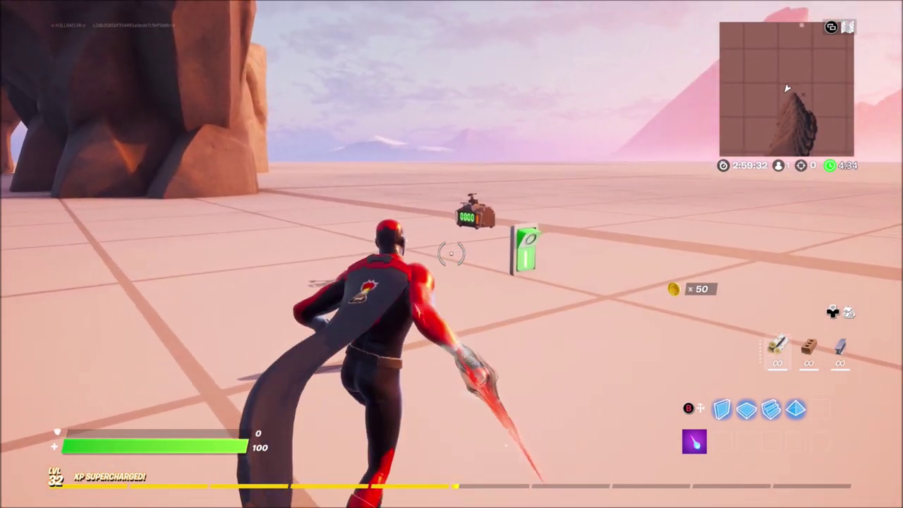
key(Left)
key(w)
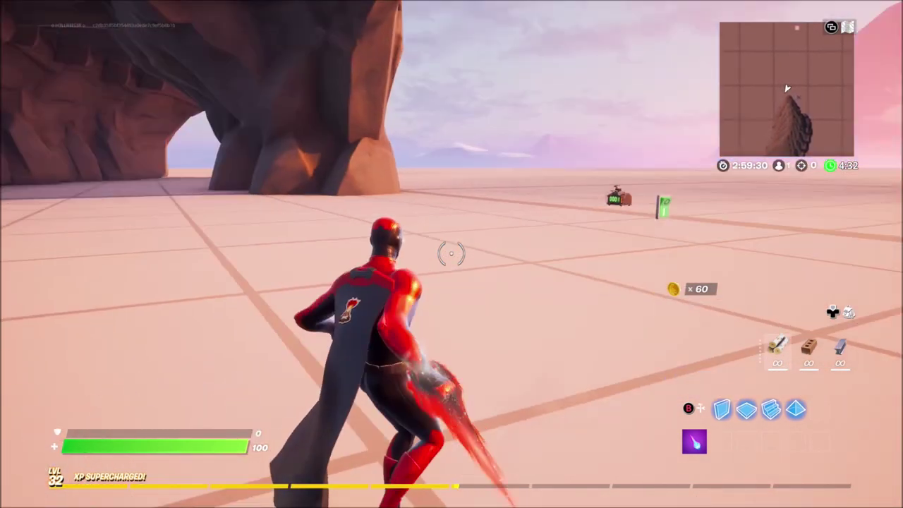
- Head back towards the gate and helicopter, end the current game and start a new round
key(a)
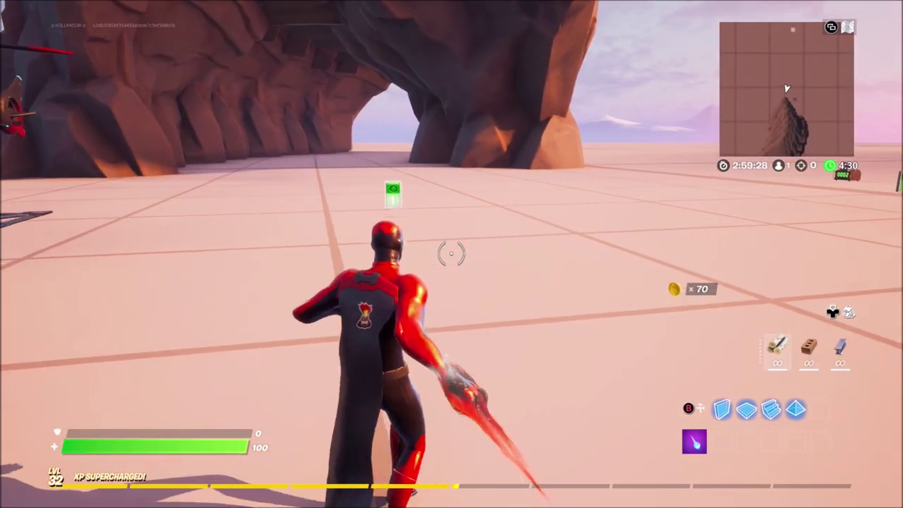
key(Left)
key(w)
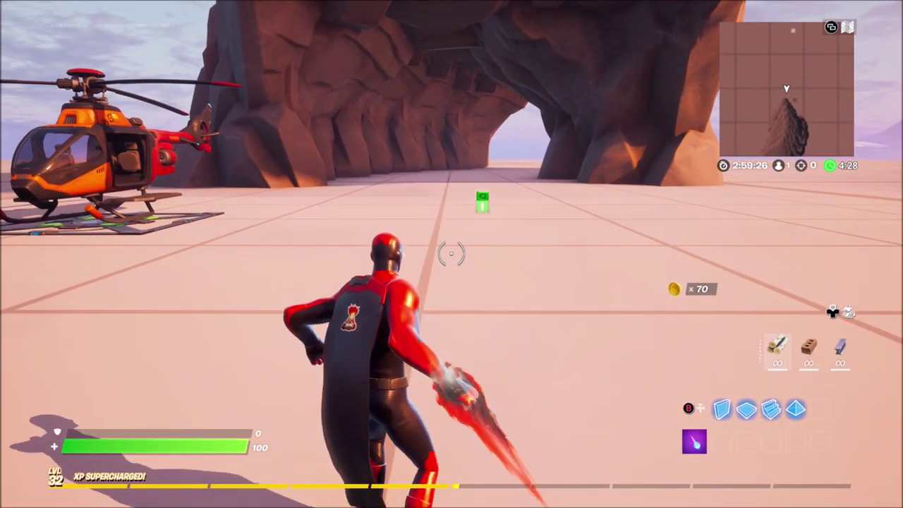
key(Left)
key(Tab)
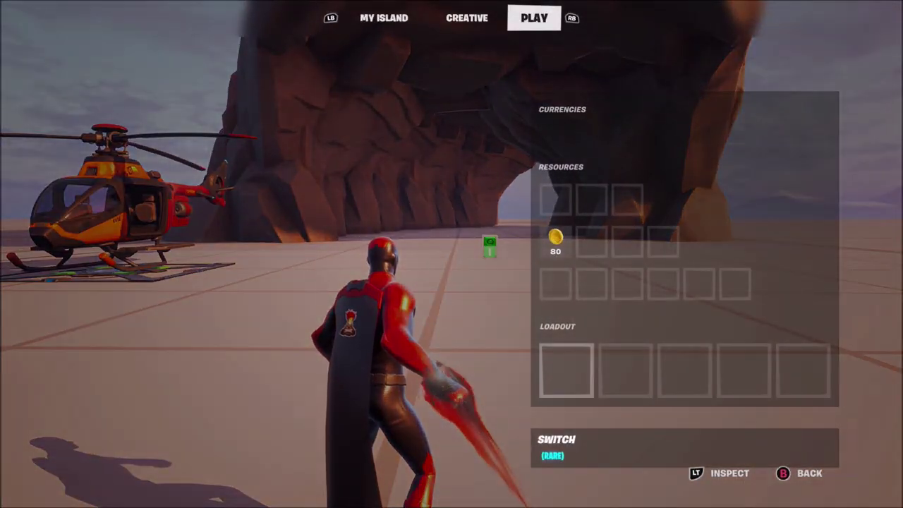
key(q)
key(q)
key(Escape)
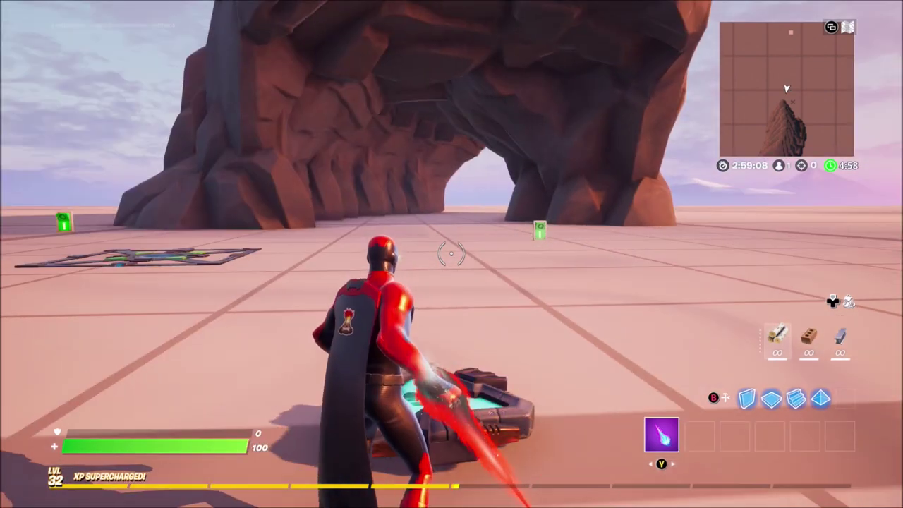
- Turn the switch beside the vehicle spawner off and back on to spawn the helicopter
key(w)
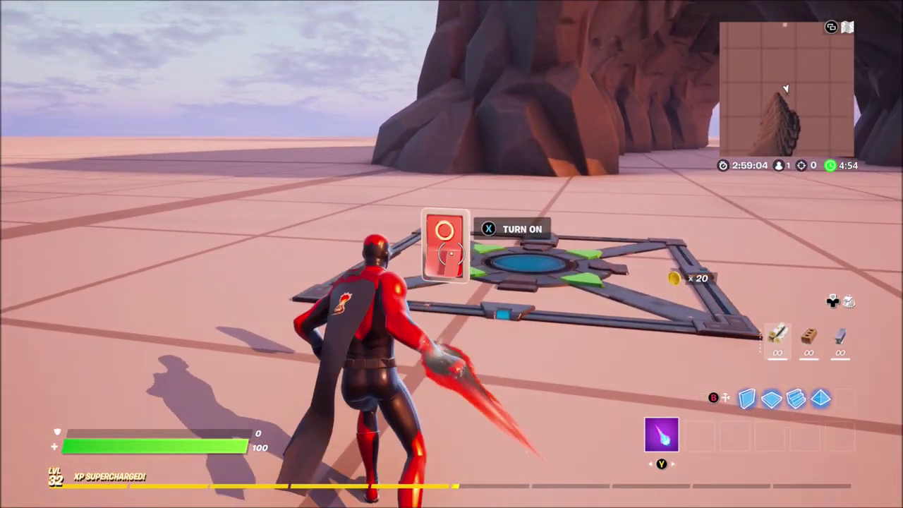
key(d)
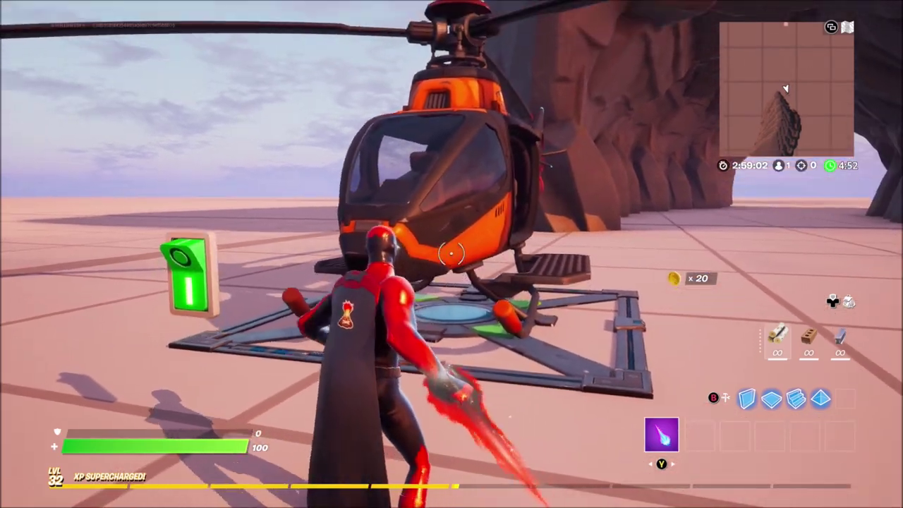
key(w)
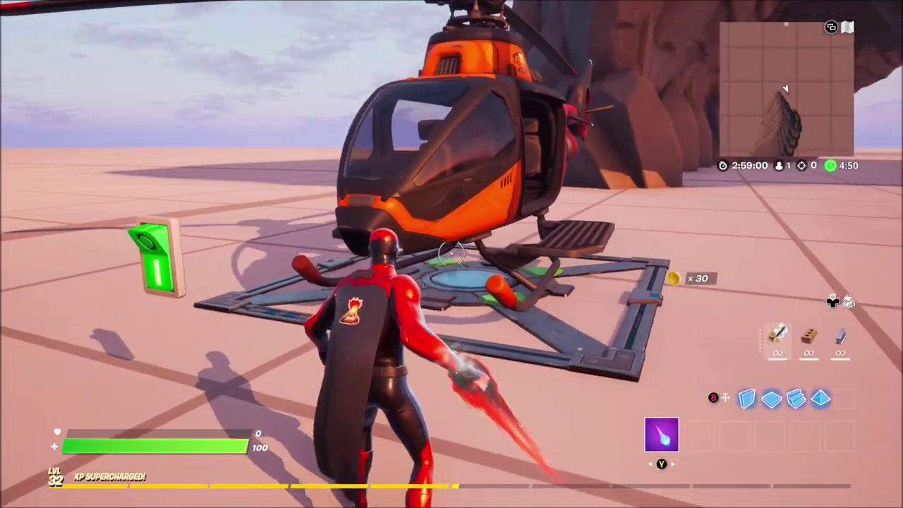
key(w)
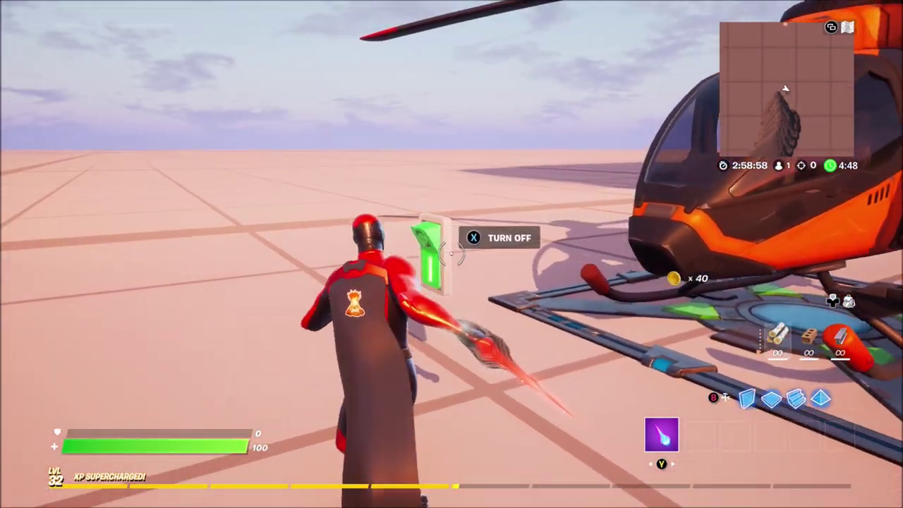
key(w)
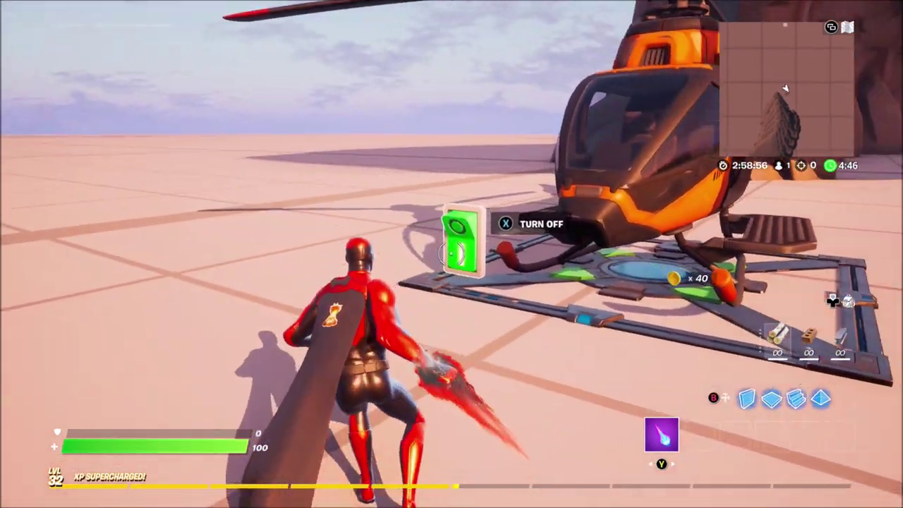
- Check the switches near the gate and the timer device in the running game
key(w)
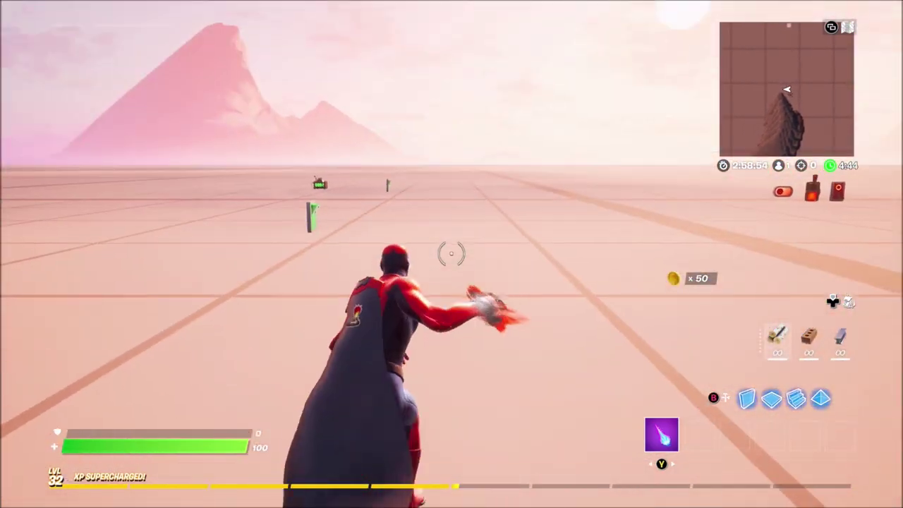
key(w)
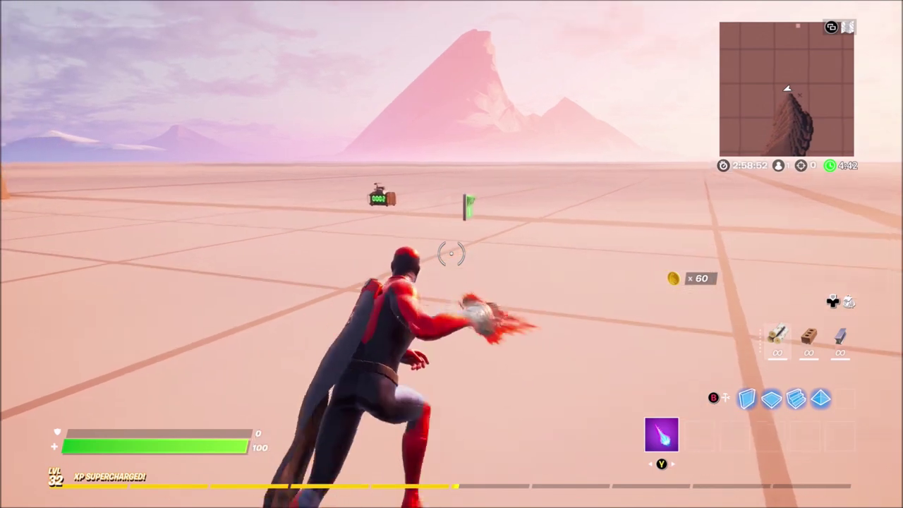
key(w)
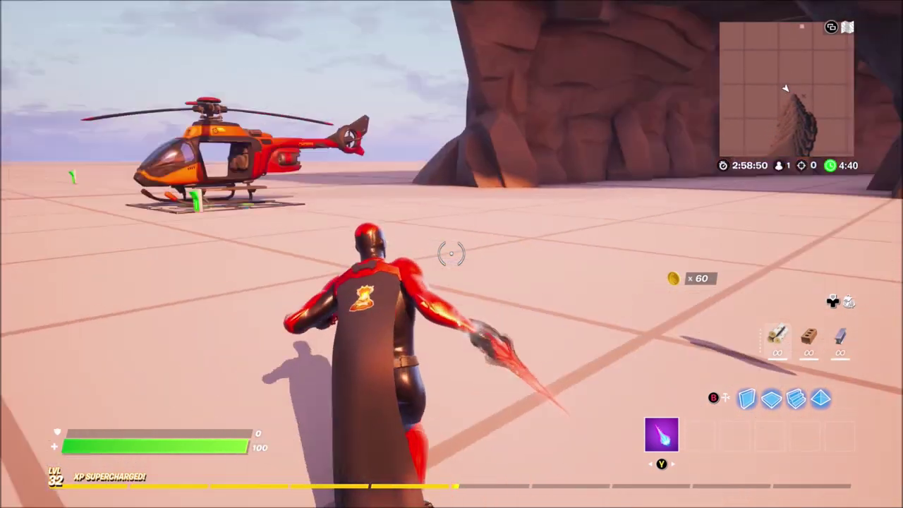
- End the running game and play it again from the scoreboard
key(w)
key(Escape)
key(x)
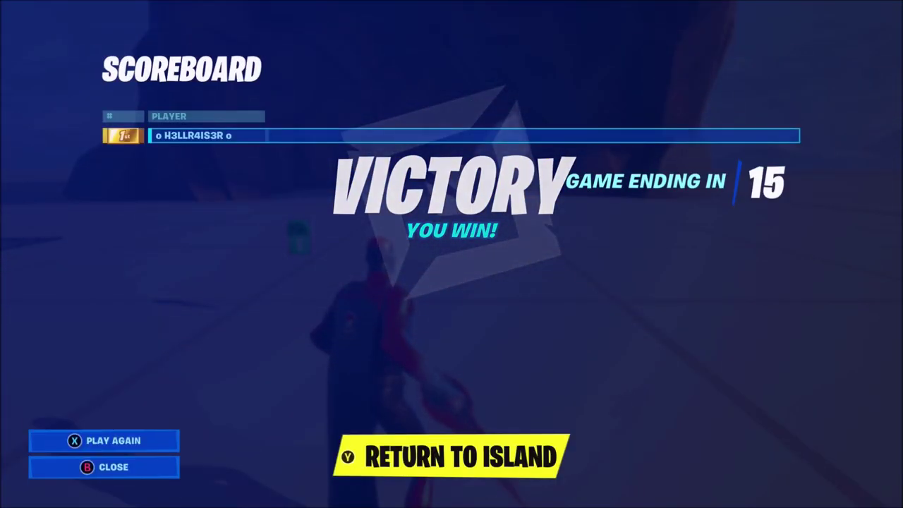
key(x)
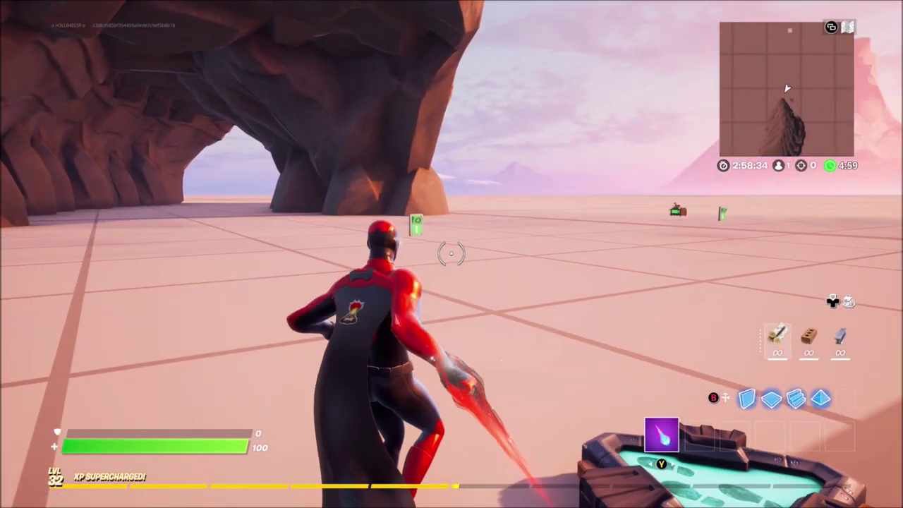
- Check the saved states of the vehicle spawner, gate and timer switches, and return to island editing
key(w)
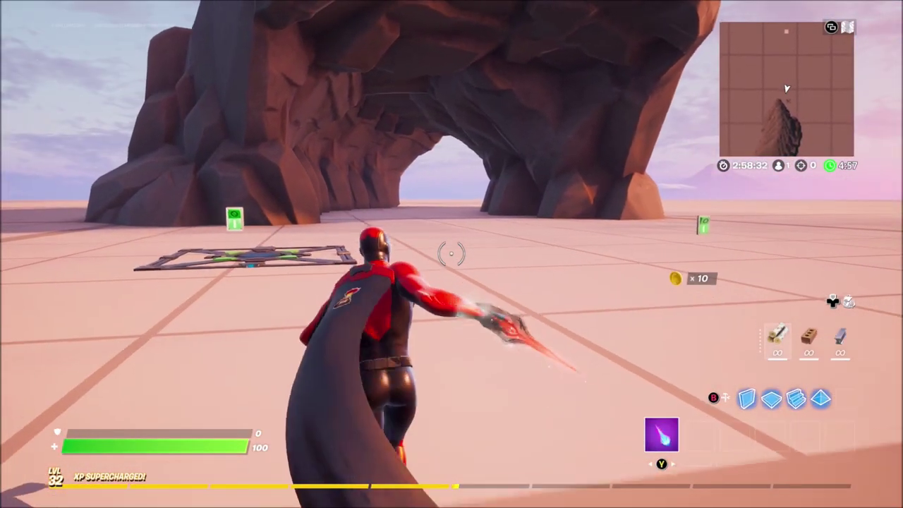
key(w)
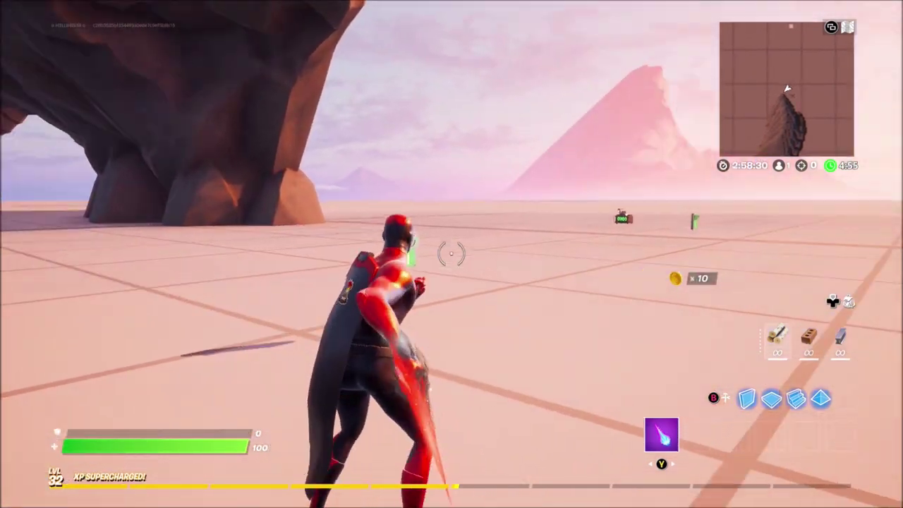
key(w)
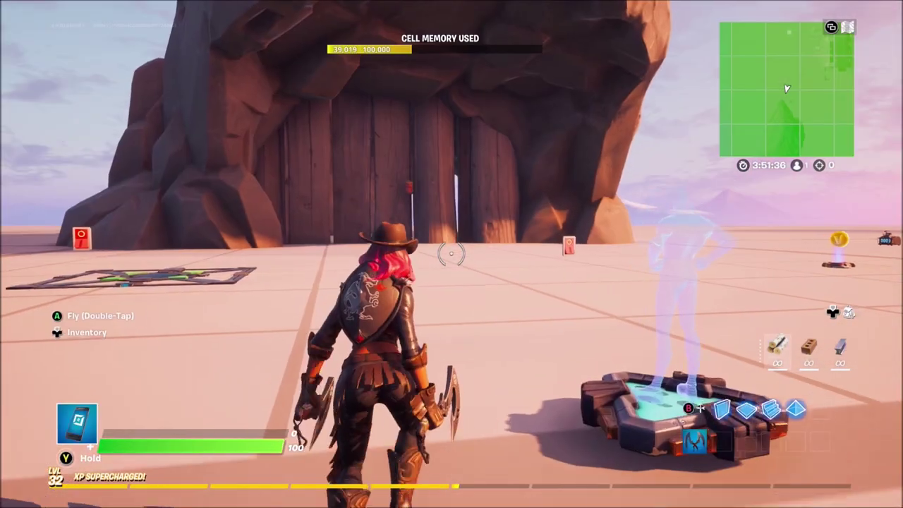
- Examine the vehicle spawner, its switch and the closed wooden gate in edit mode
key(w)
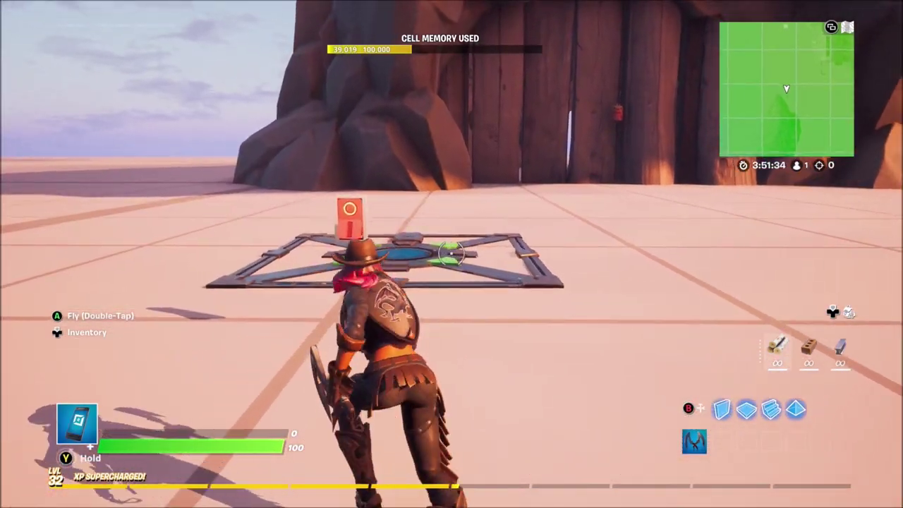
key(w)
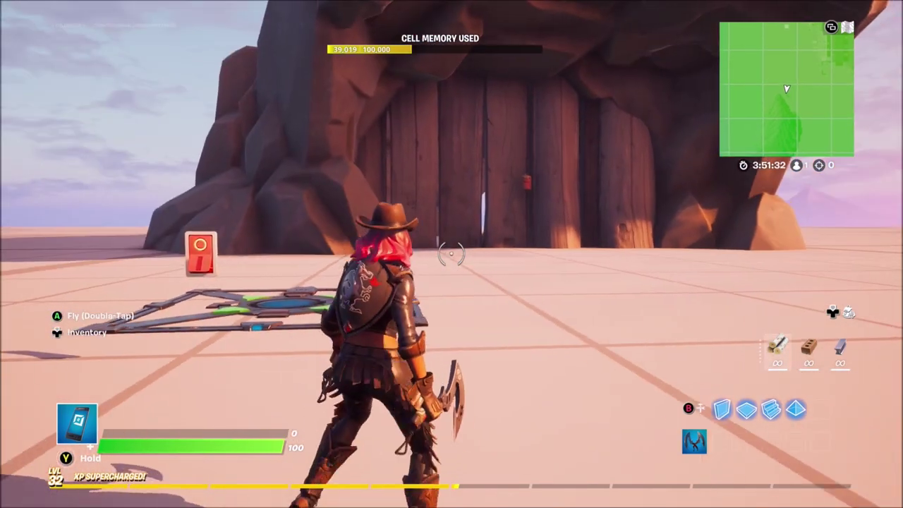
key(w)
key(w)
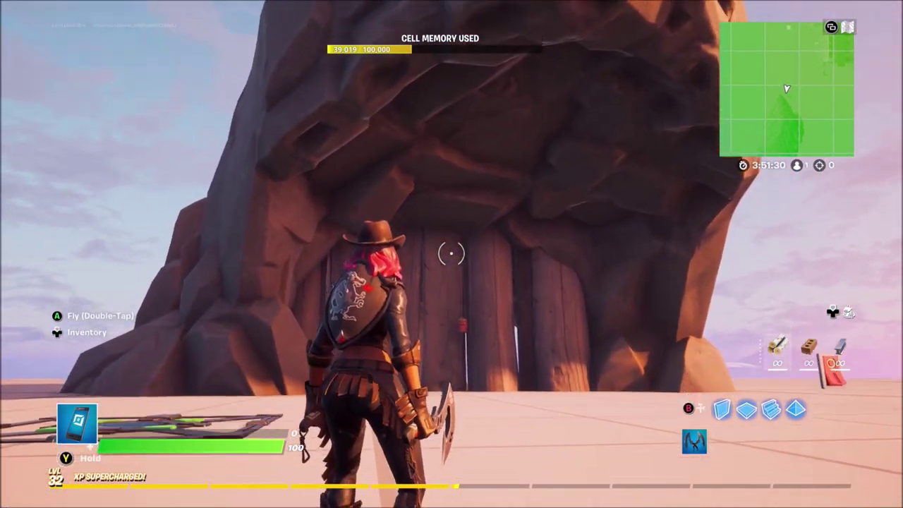
key(a)
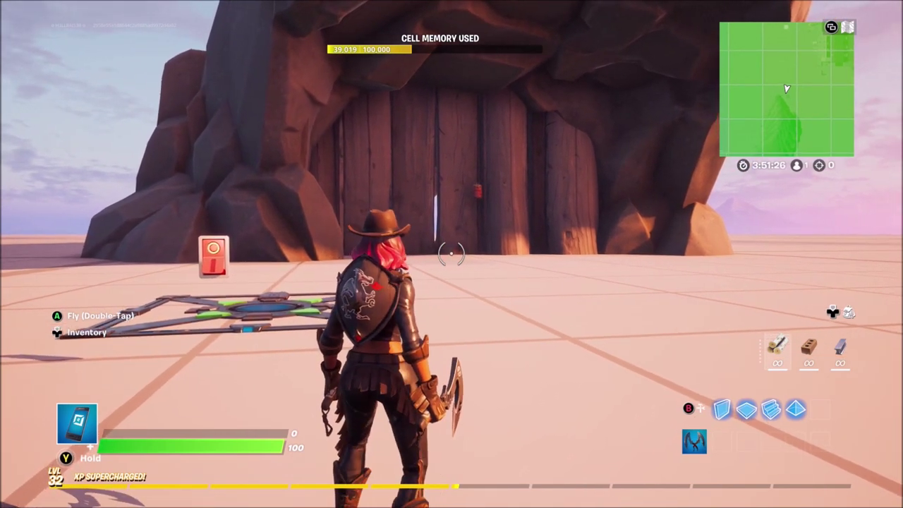
key(d)
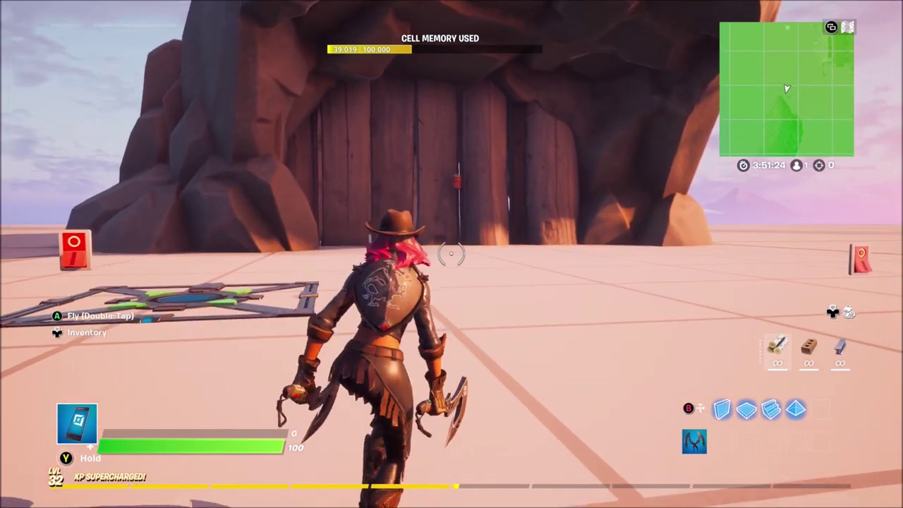
key(w)
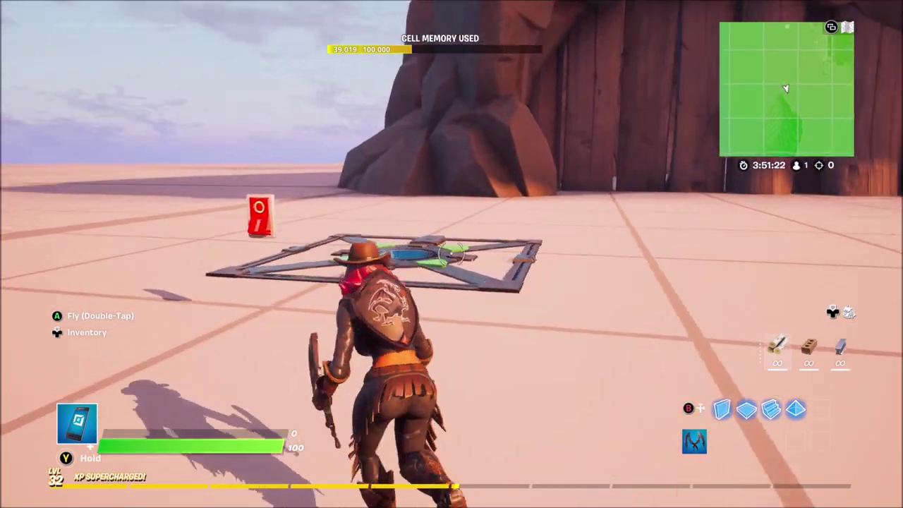
key(w)
key(w)
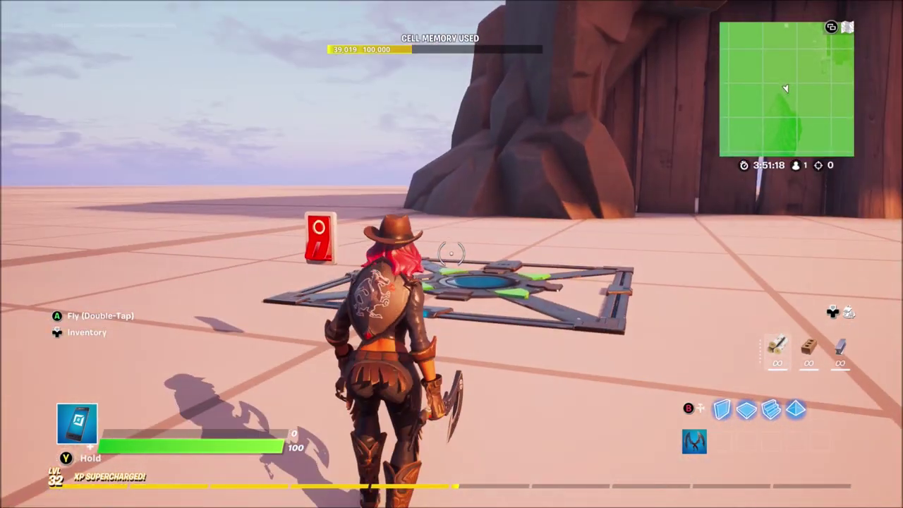
- Open the modified options of the vehicle spawner's switch and review its device model, auto-save and auto-load settings
key(w)
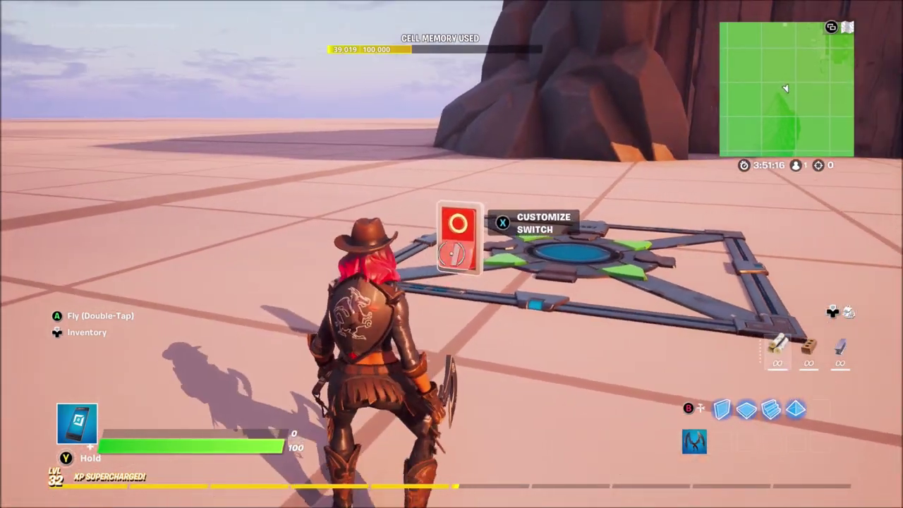
key(x)
key(RB)
key(RB)
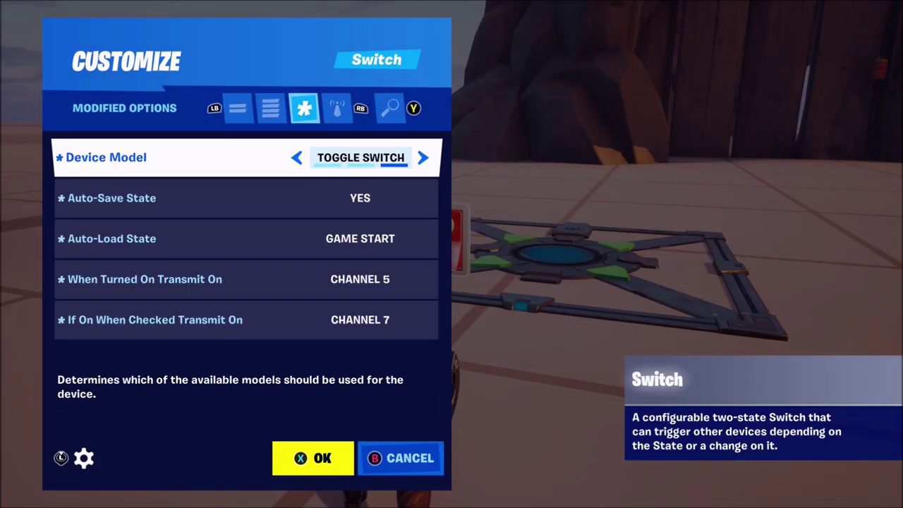
key(Down)
key(Up)
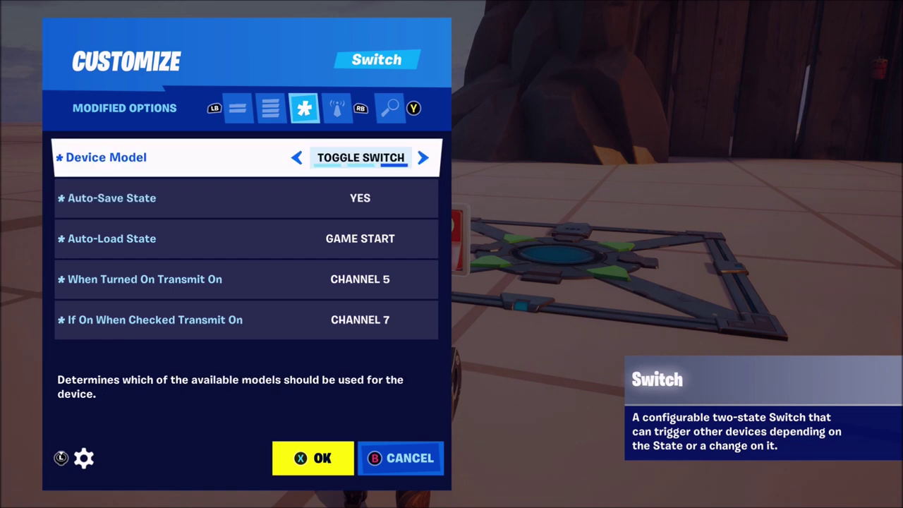
key(Down)
key(Down)
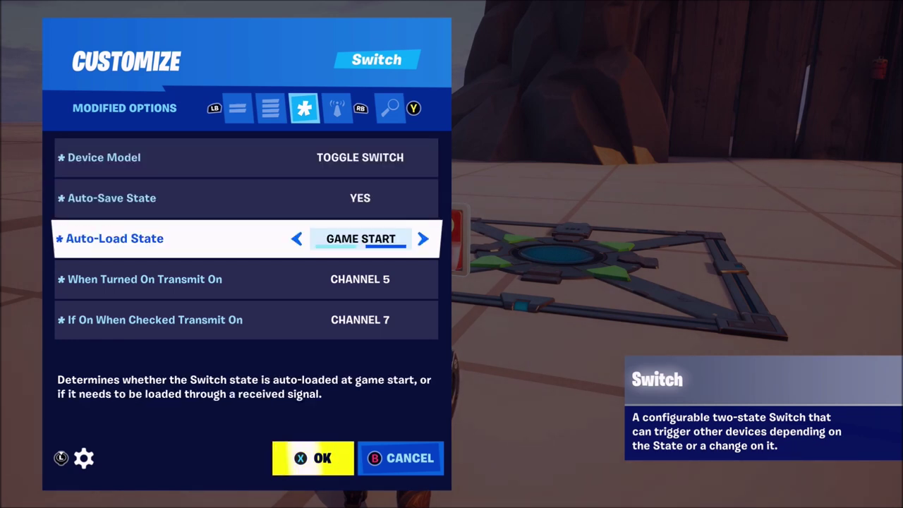
- Compare the turned-on and if-on-when-checked transmit channels of the vehicle spawner's switch, and close its options
key(Down)
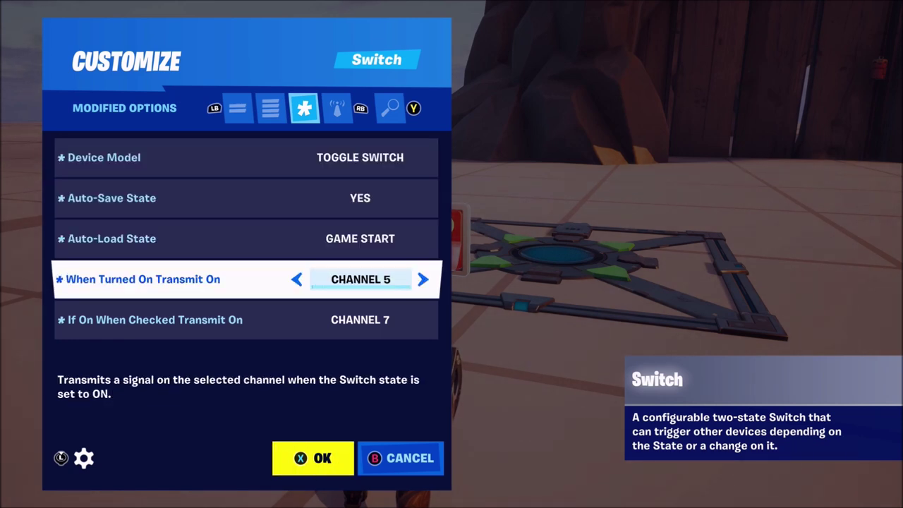
key(Down)
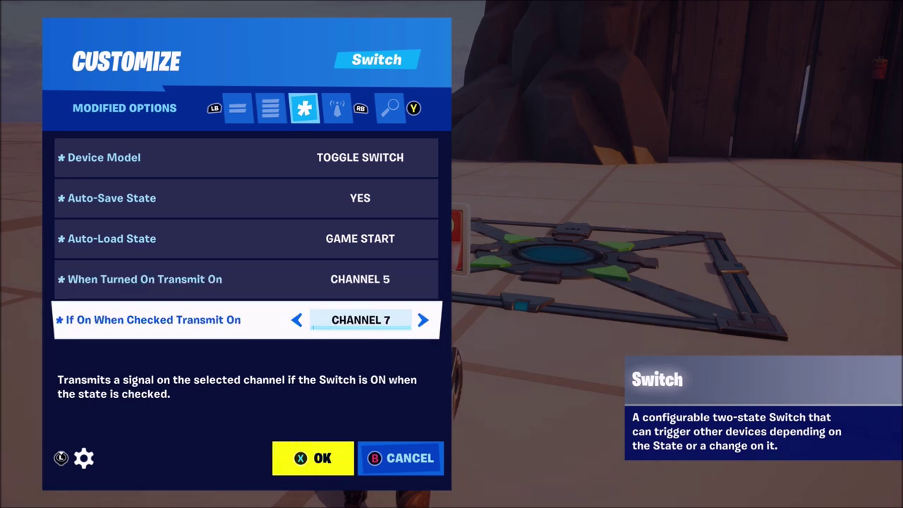
key(Up)
key(Down)
key(Up)
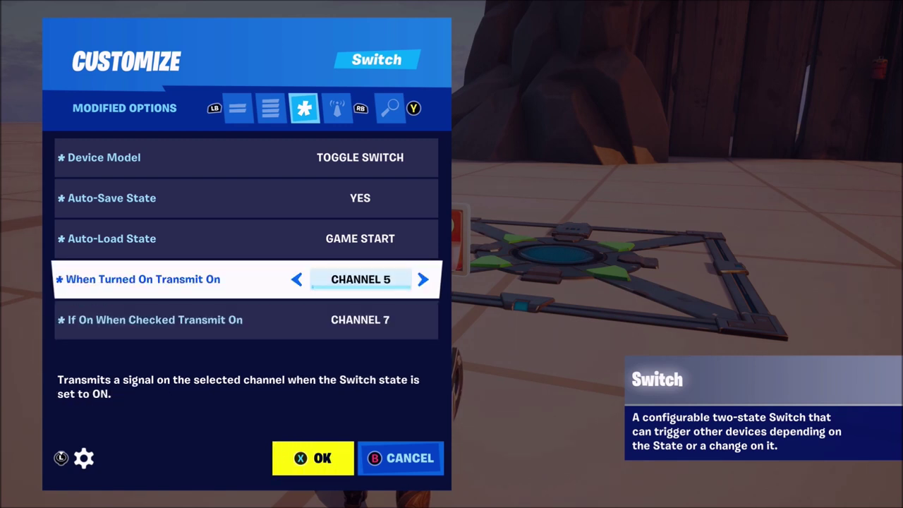
key(Down)
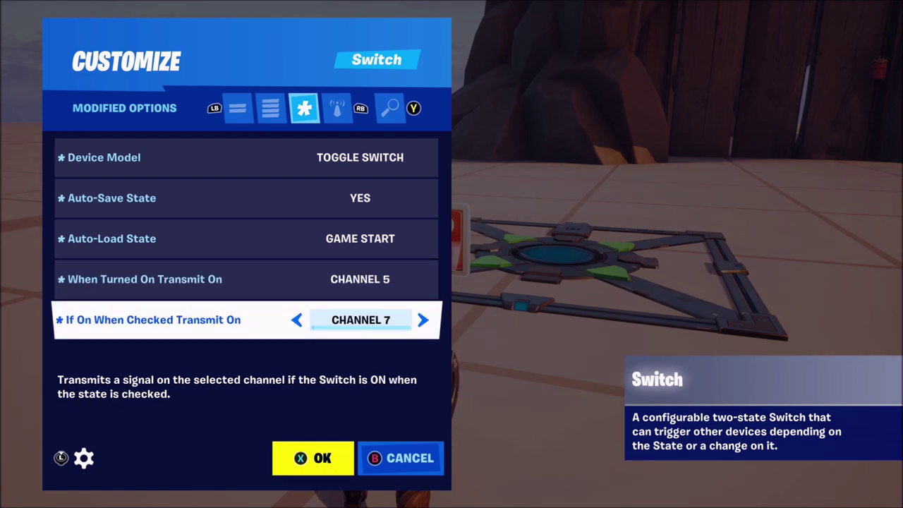
key(b)
- Review the vehicle spawner's modified options for enabled phase, respawn, destroy, enable and disable channels, and close them
key(x)
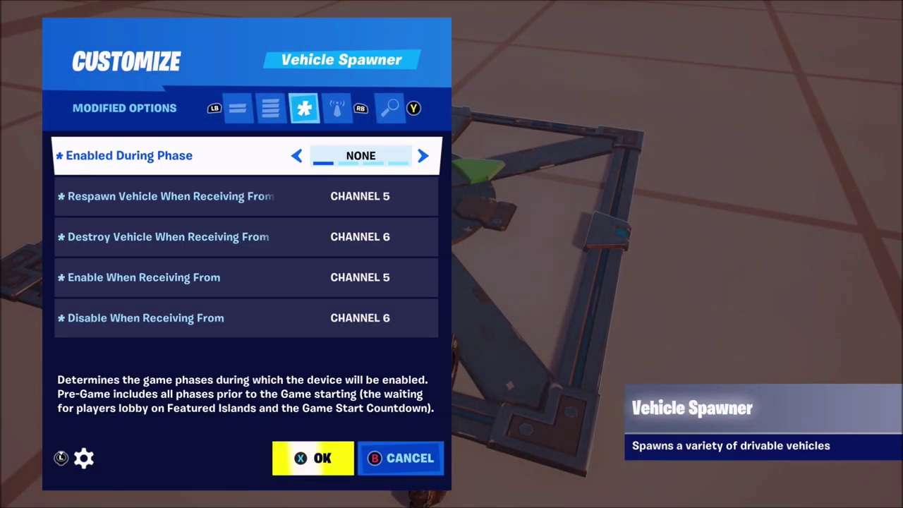
key(Down)
key(Down)
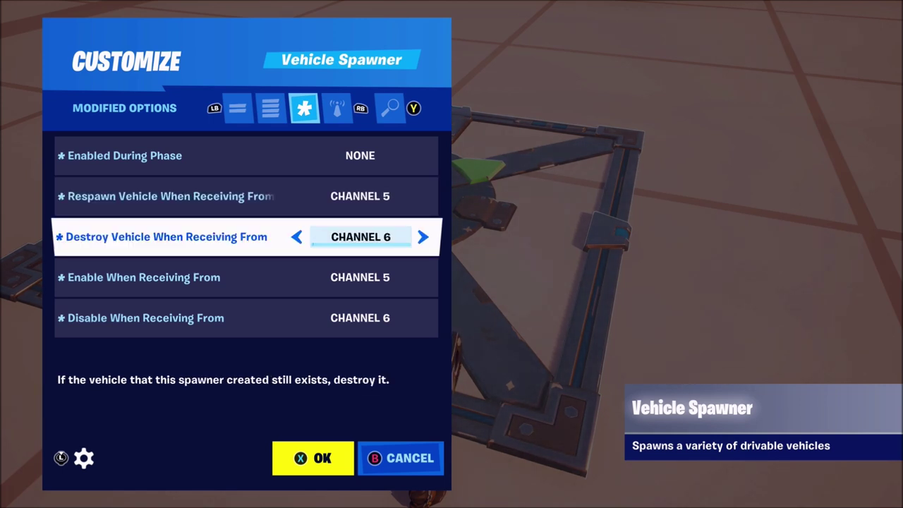
key(Down)
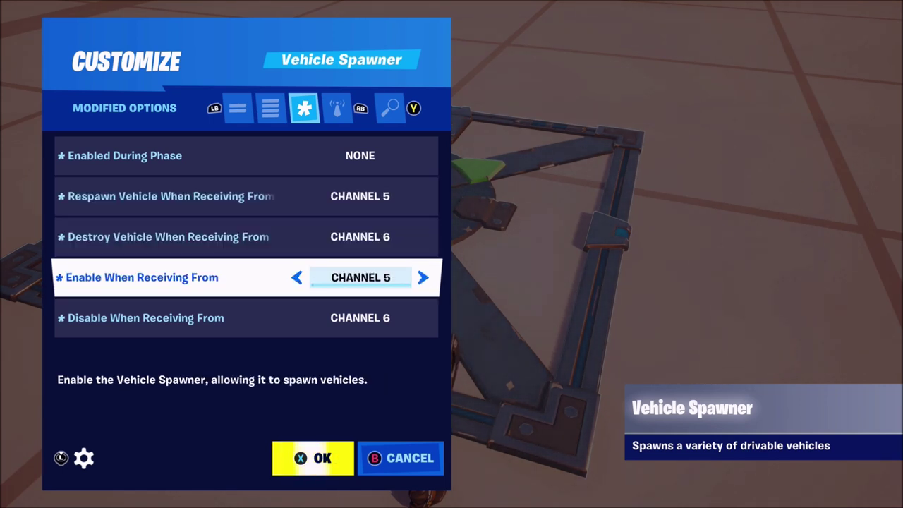
key(Down)
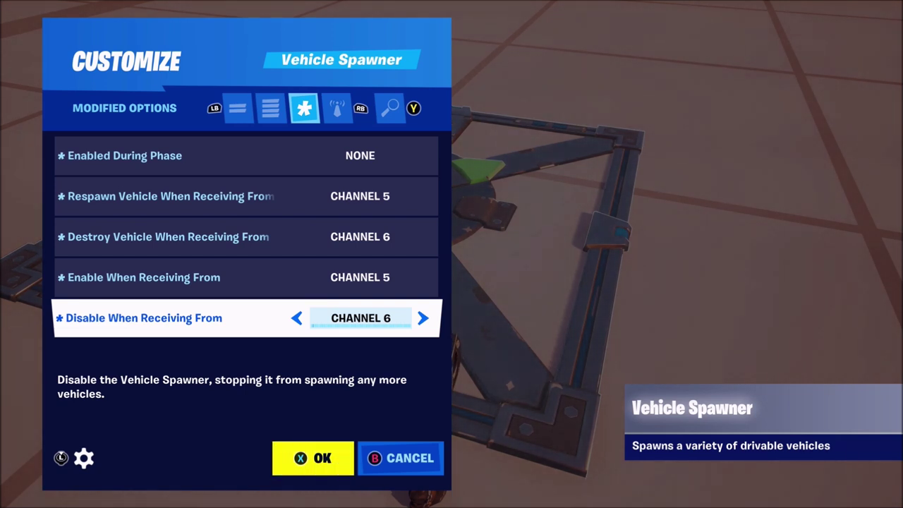
key(Up)
key(Up)
key(Up)
key(x)
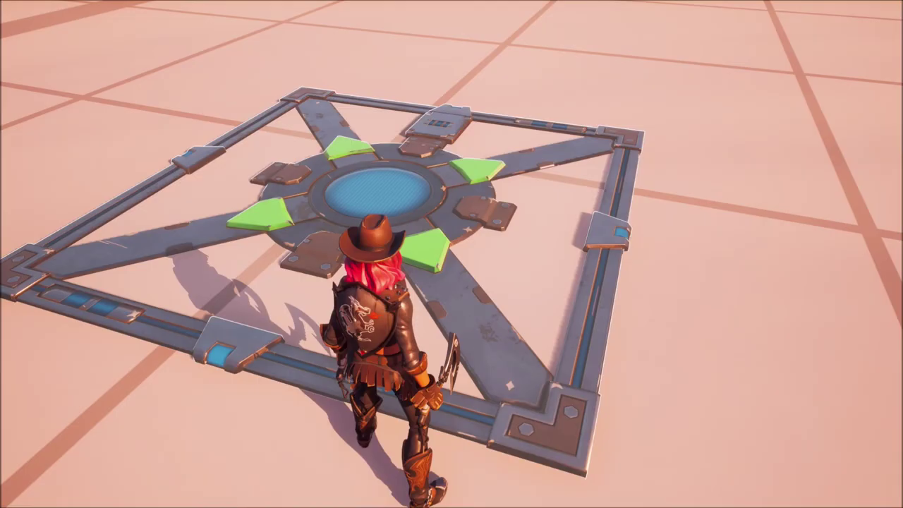
- Open the modified options of the switch in front of the gate and review its state-saving settings
key(w)
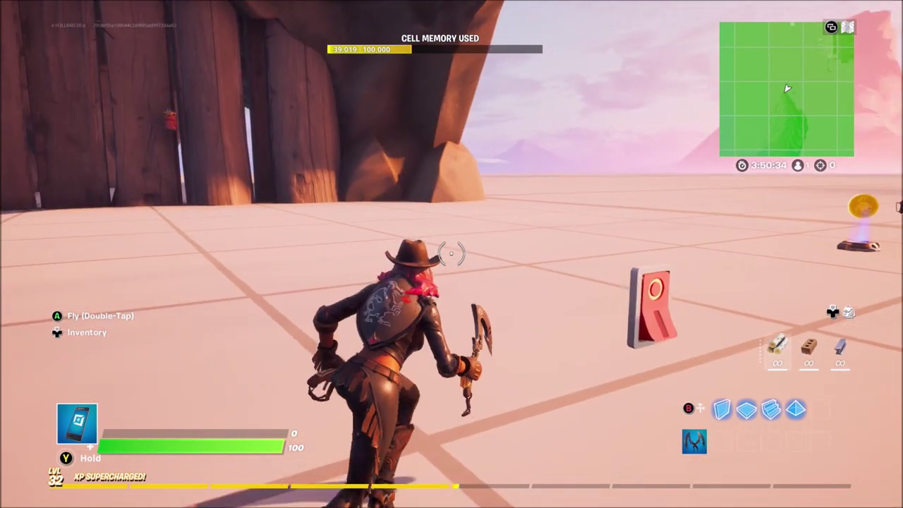
key(s)
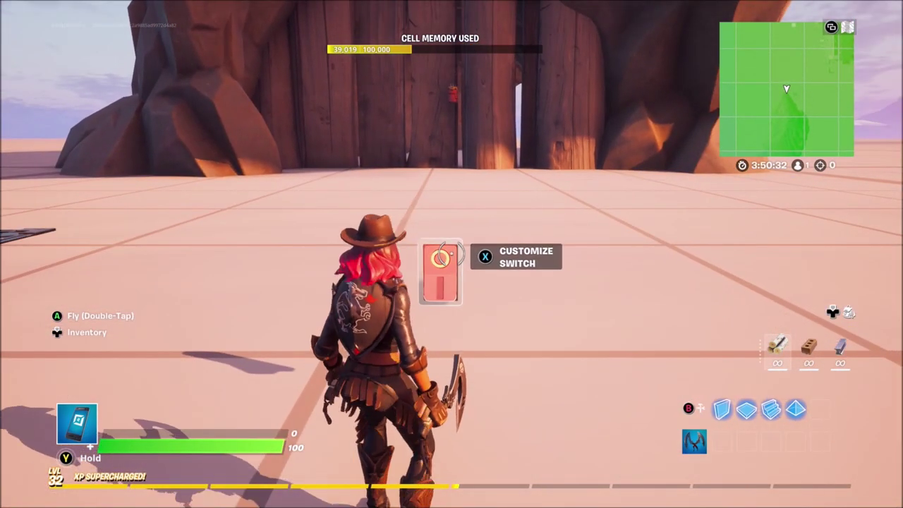
key(e)
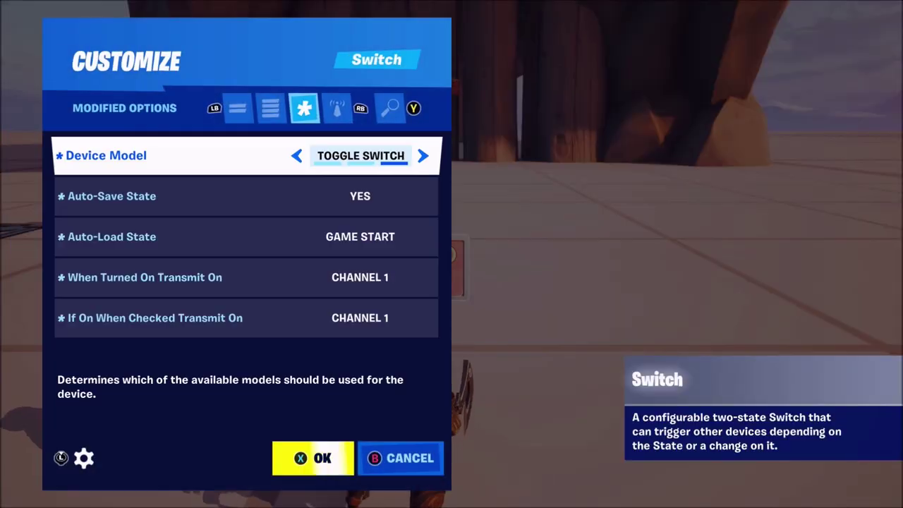
key(Down)
key(Down)
key(Down)
key(Down)
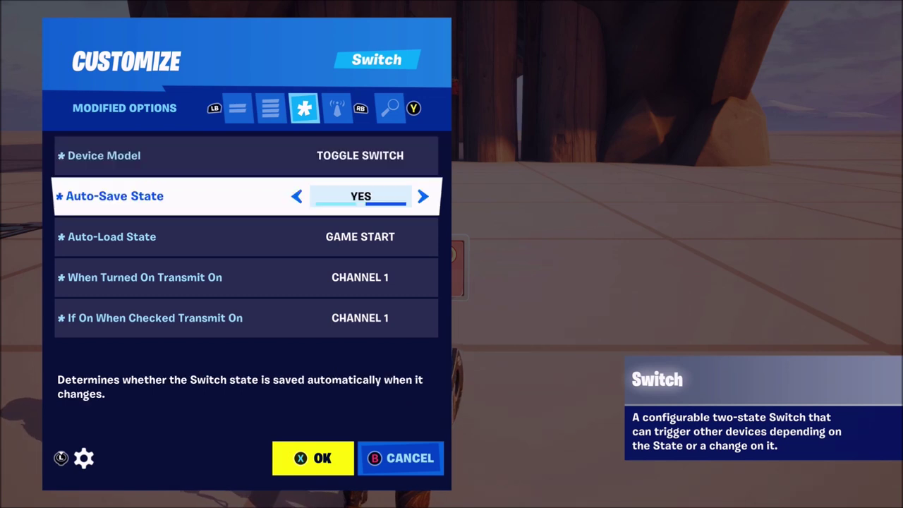
- Compare the gate switch's turned-on and if-on-when-checked transmit channels, and close its options
key(Up)
key(Down)
key(Up)
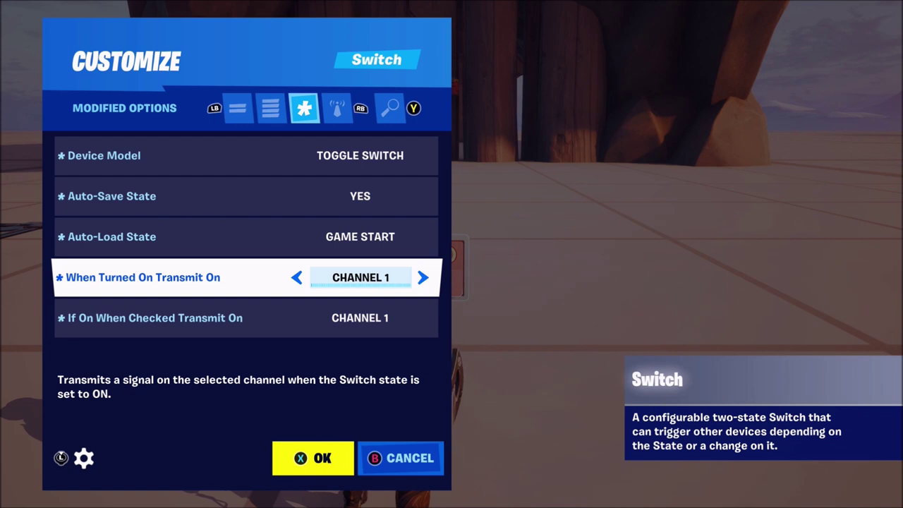
key(Down)
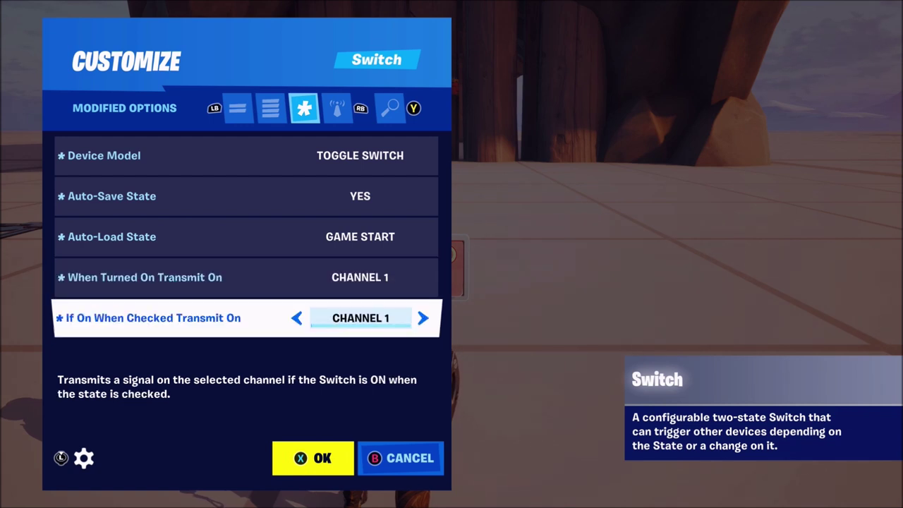
key(Up)
key(Down)
key(Up)
key(Down)
key(Up)
key(Down)
key(Escape)
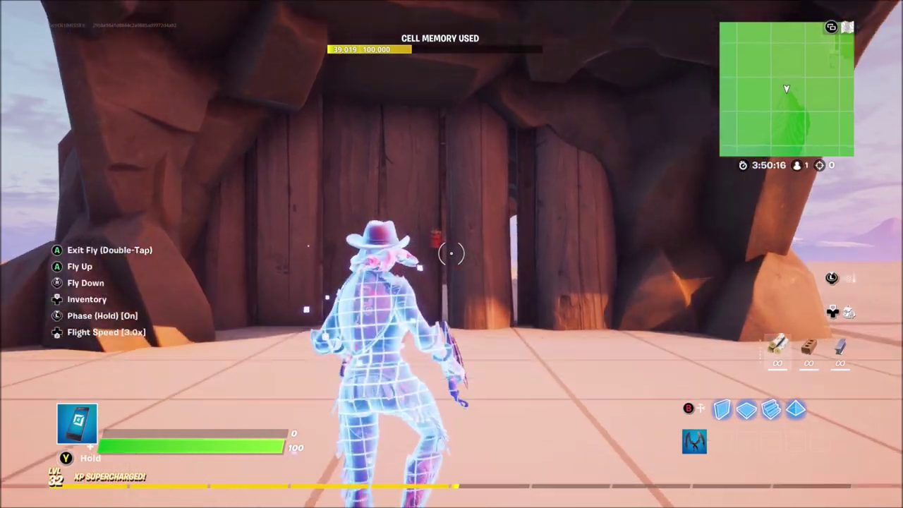
- Review the modified options of the explosive device in the gate, from health and blast radius to its explode channel
key(x)
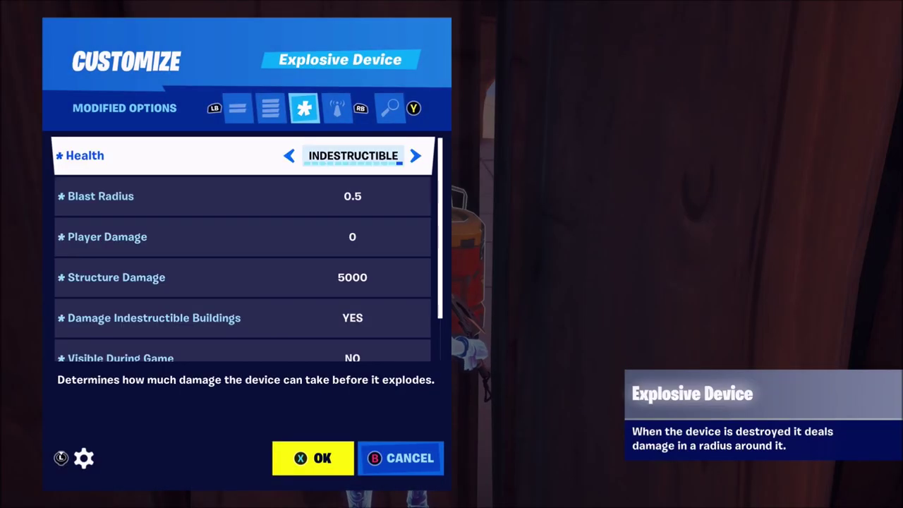
key(Down)
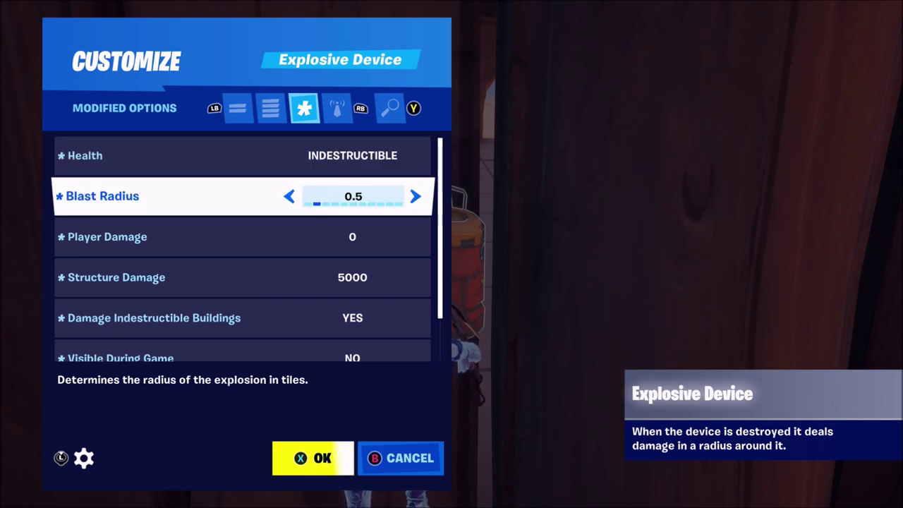
key(Down)
key(Down)
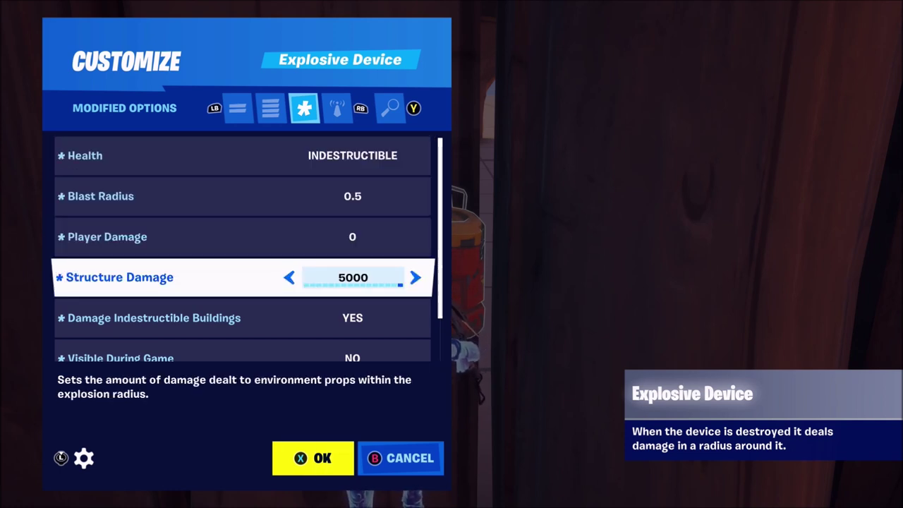
key(Down)
key(Up)
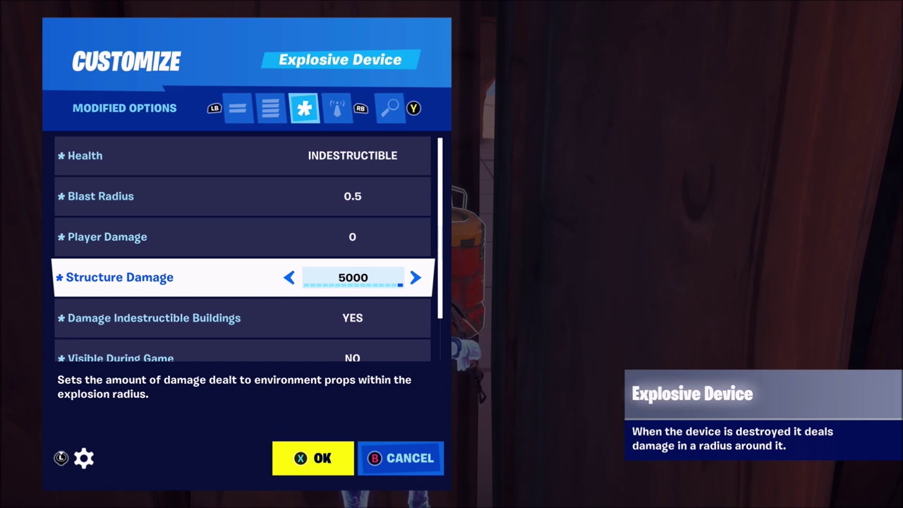
key(Down)
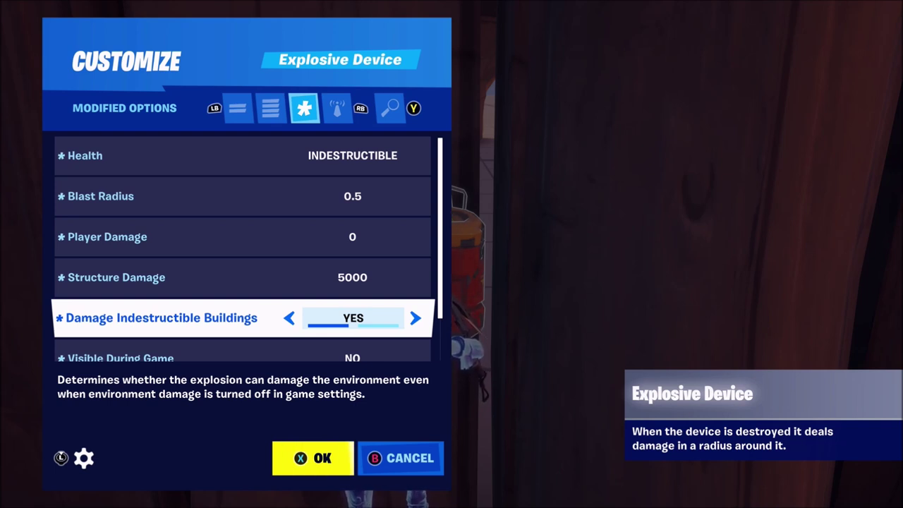
key(Down)
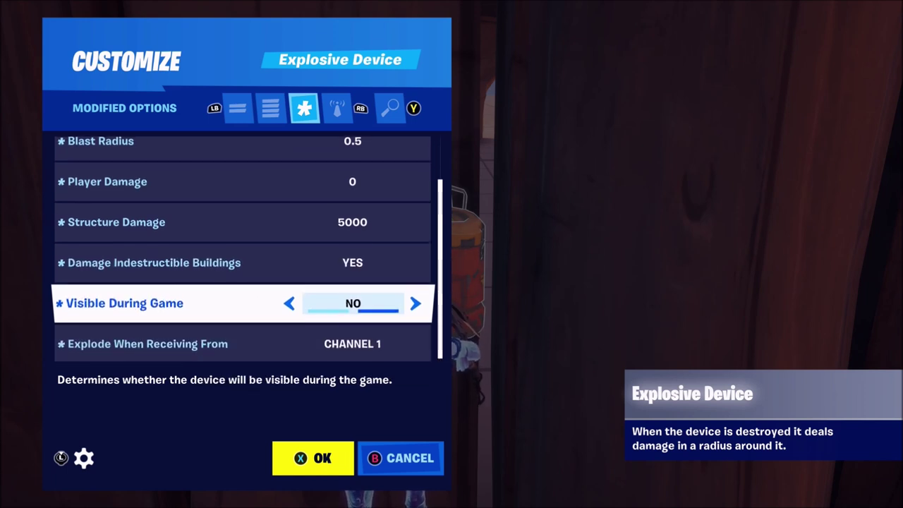
key(Down)
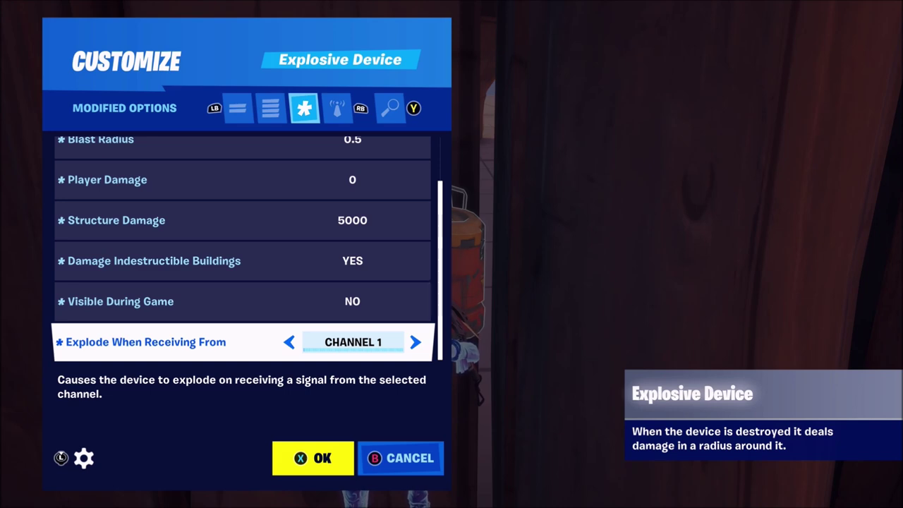
key(Escape)
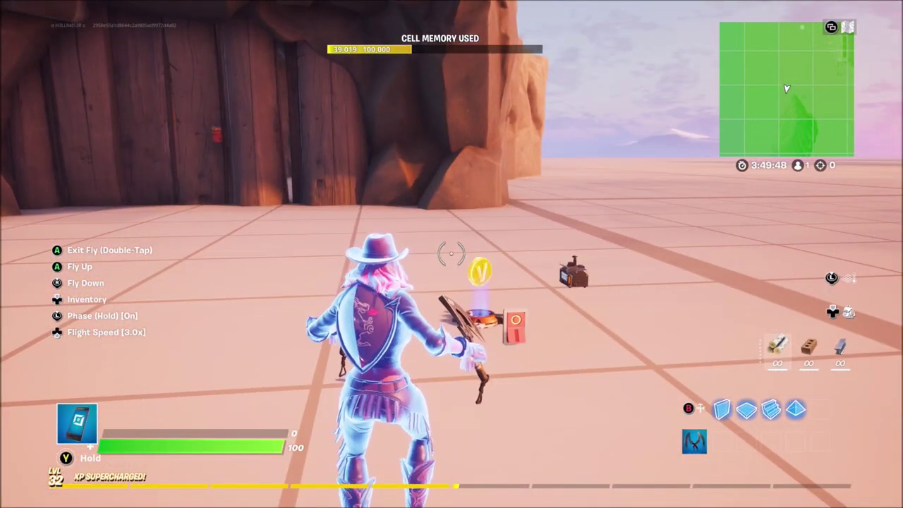
- Open the modified options of the switch beside the floating coin and review its state-saving and transmit channel settings
key(space)
key(space)
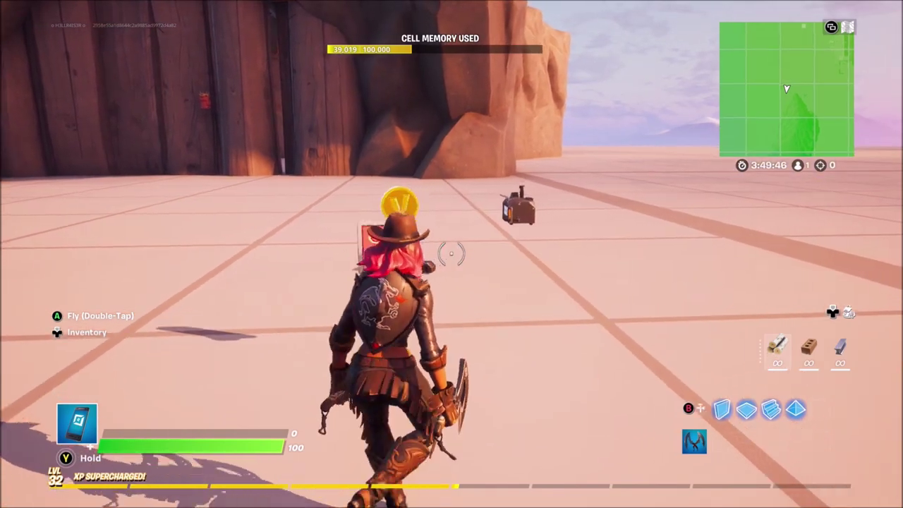
key(a)
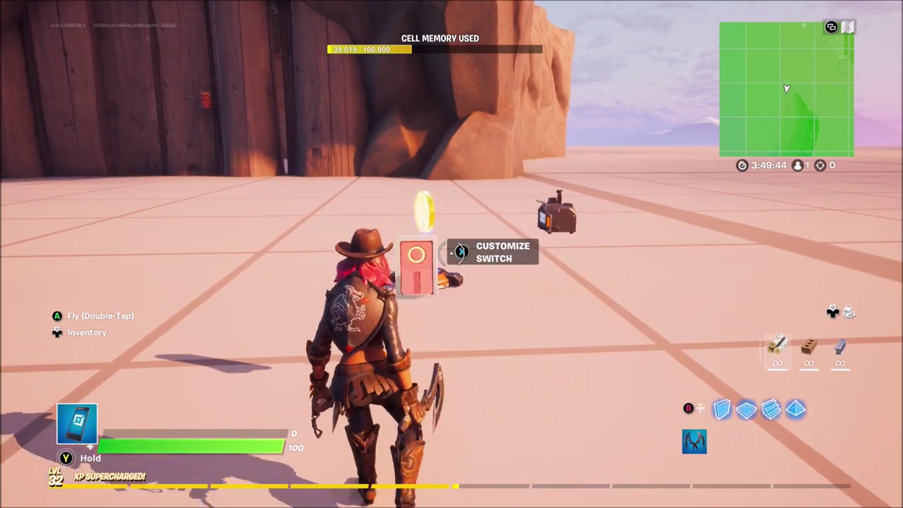
key(x)
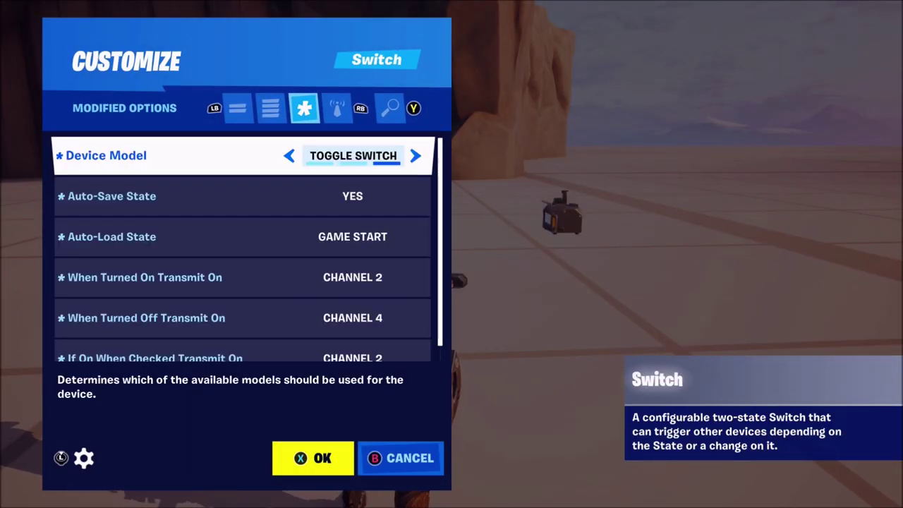
key(Down)
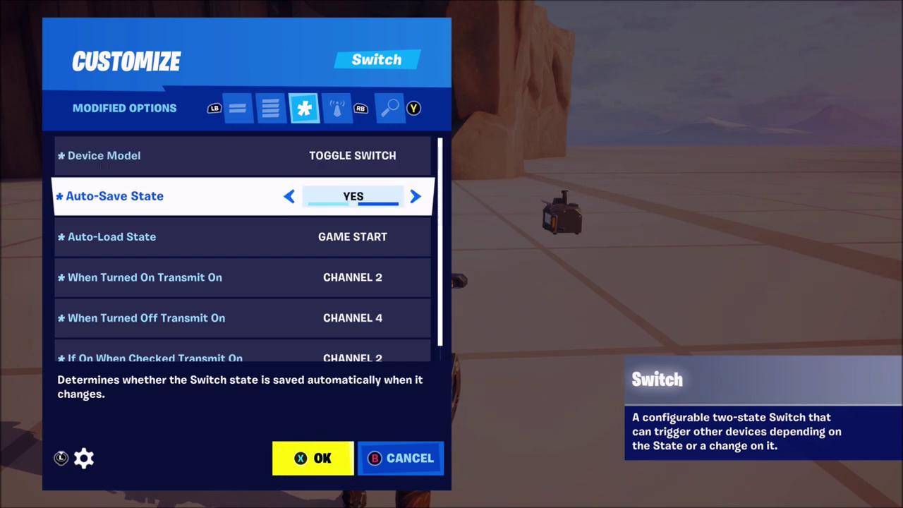
key(Down)
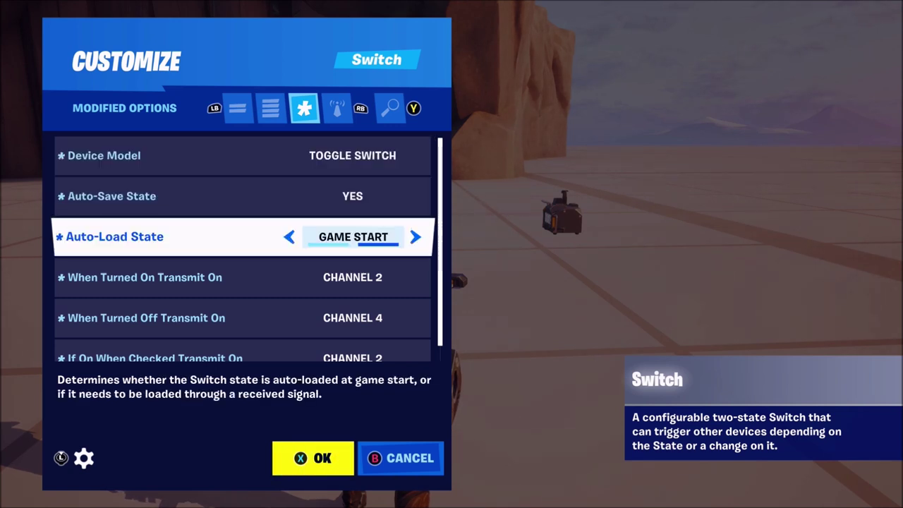
key(Down)
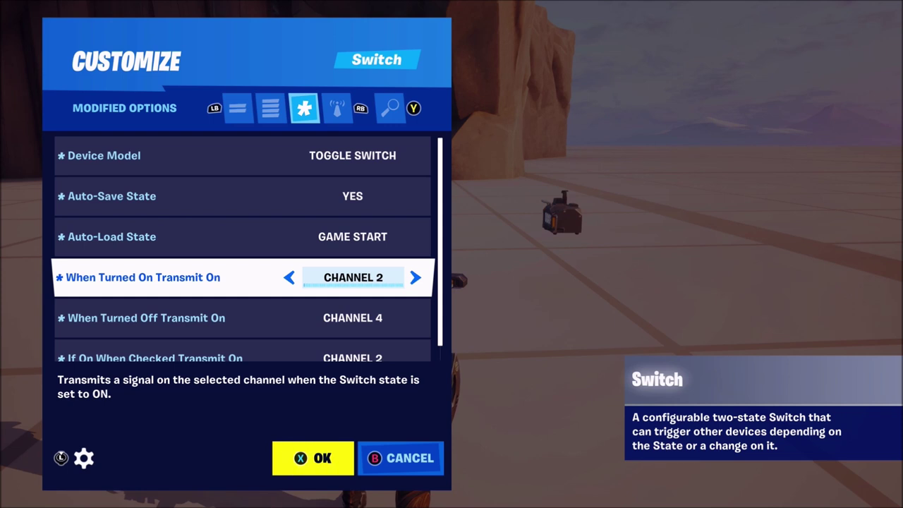
key(Down)
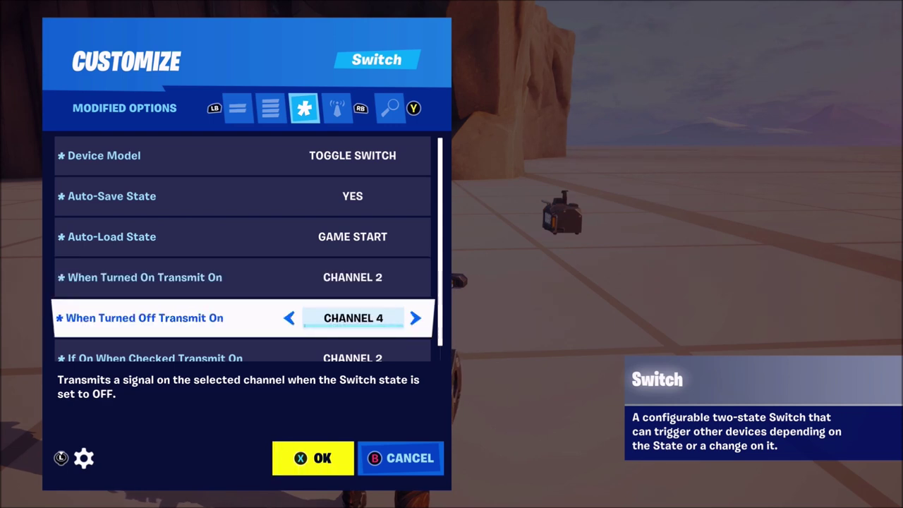
key(Down)
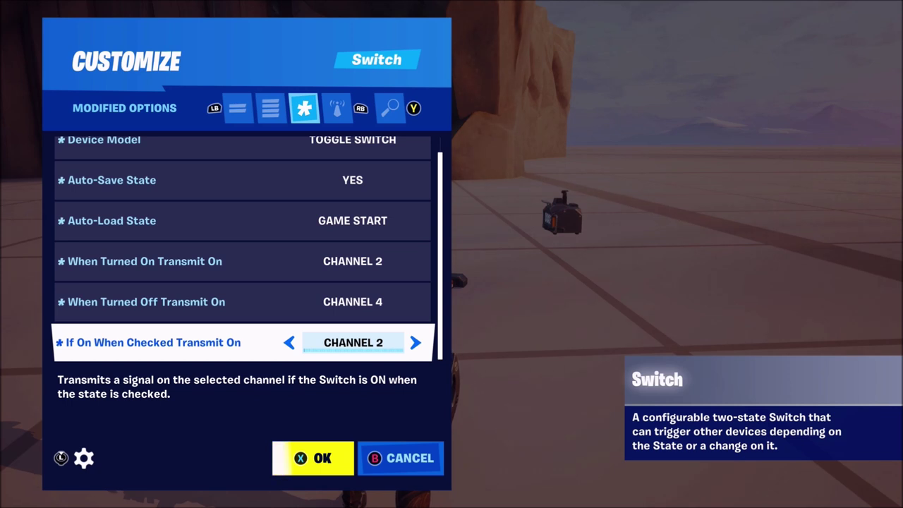
- Compare the coin switch's turned-on, turned-off and if-on-when-checked transmit channels, and close its options
key(Up)
key(Up)
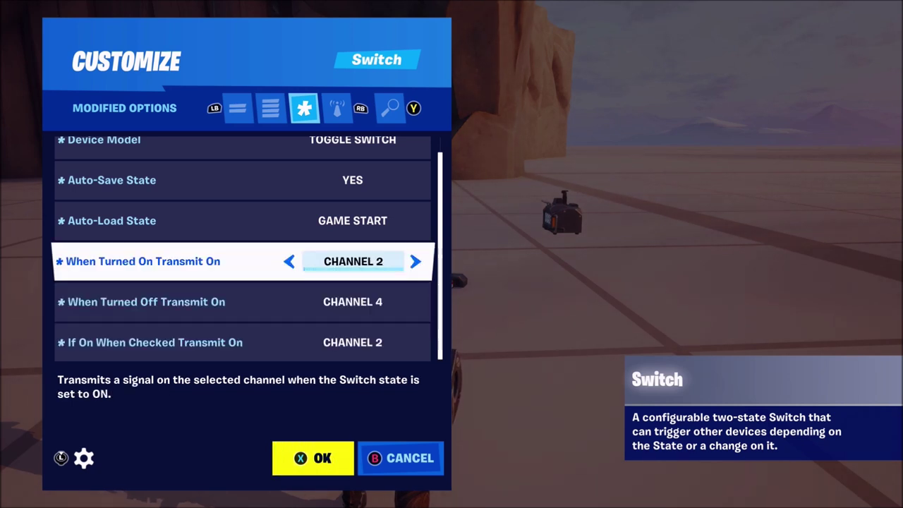
key(Down)
key(Up)
key(Down)
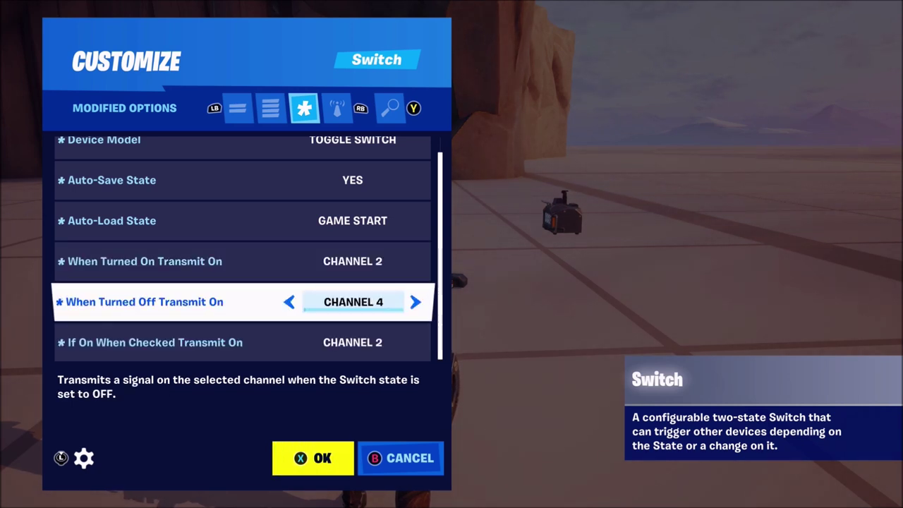
key(Down)
key(Up)
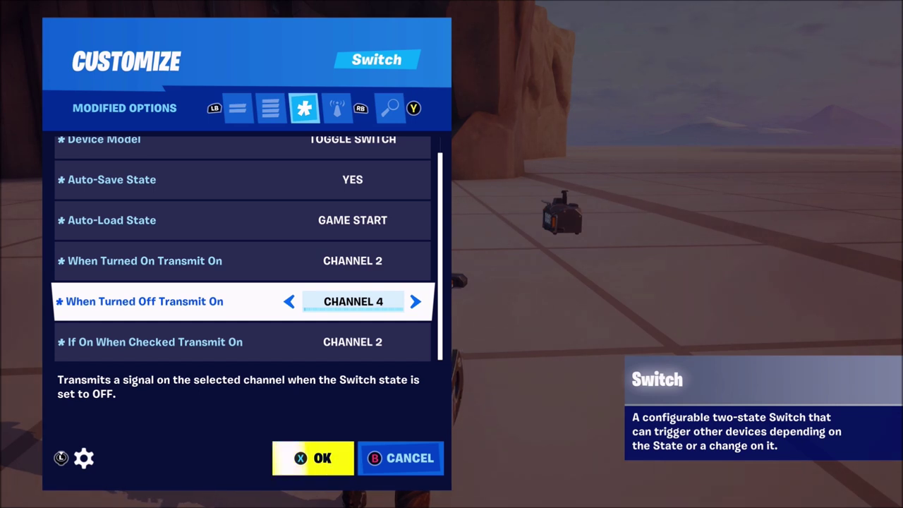
key(x)
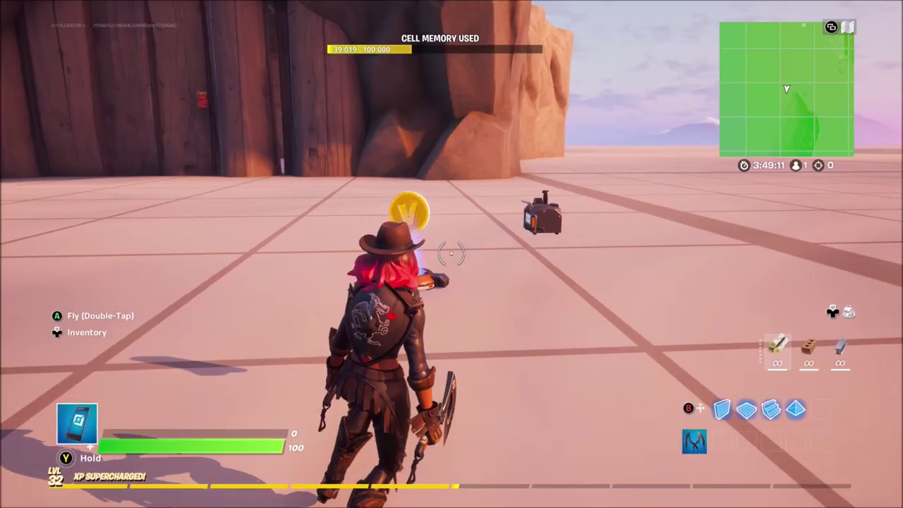
- Open the timed objective's modified options, try a timer length of 1 minute and return it to 3 seconds
key(Return)
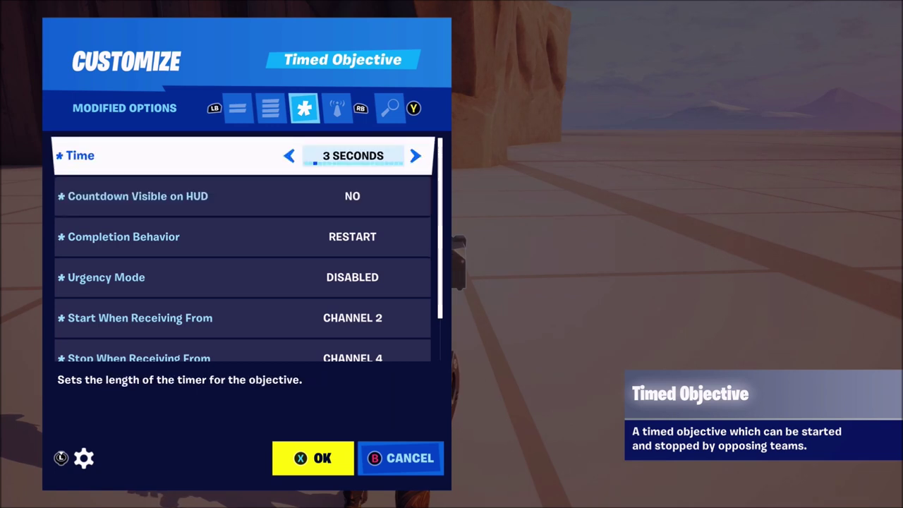
key(Right)
key(Right)
key(Right)
key(Right)
key(Right)
key(Right)
key(Right)
key(Right)
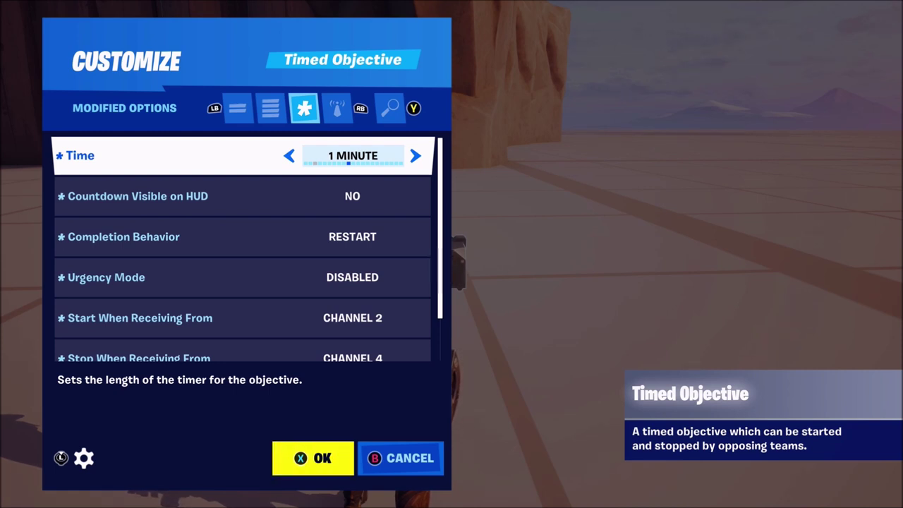
key(Left)
key(Left)
key(Left)
key(Left)
key(Left)
key(Left)
key(Left)
key(Left)
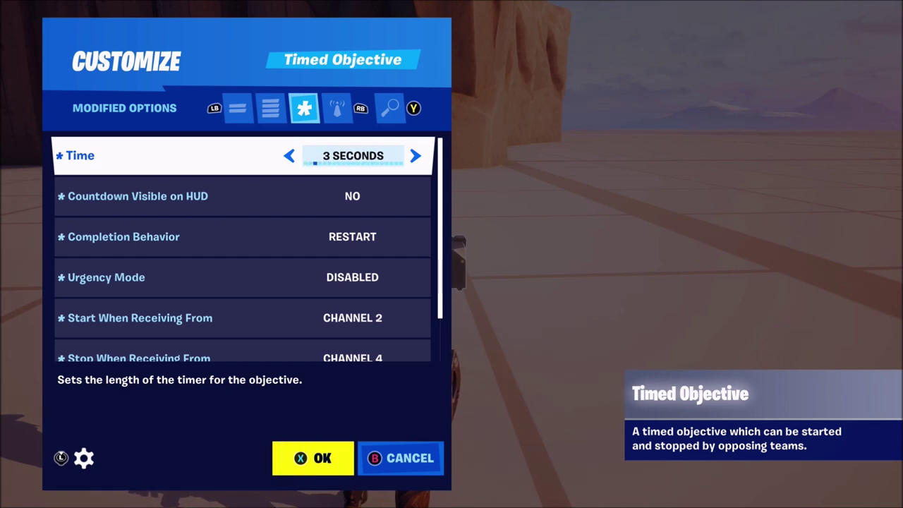
- Review the timed objective's countdown visibility, completion behavior, urgency mode, and start, stop and completion channels, and close its options
key(Down)
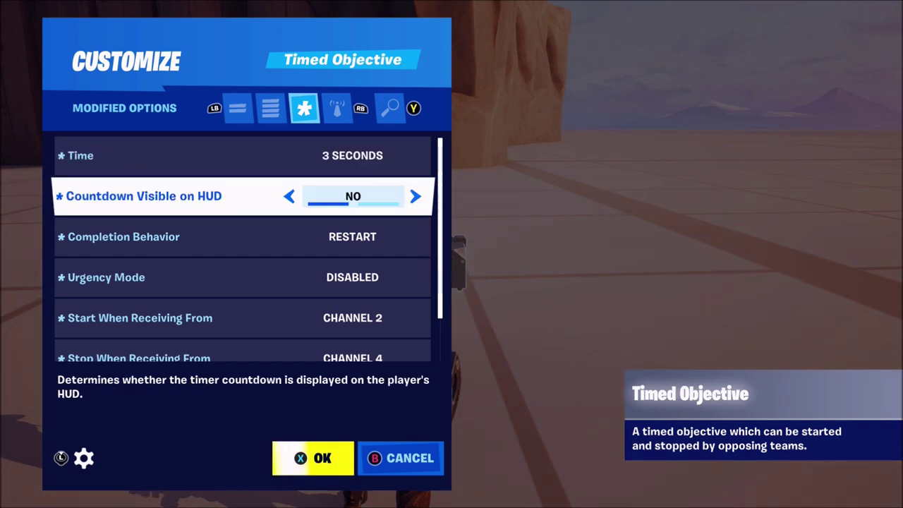
key(Down)
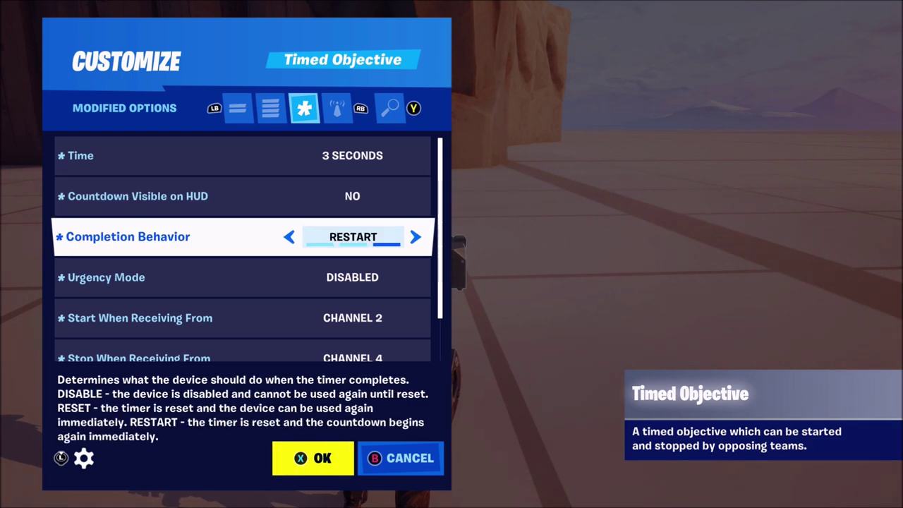
key(Down)
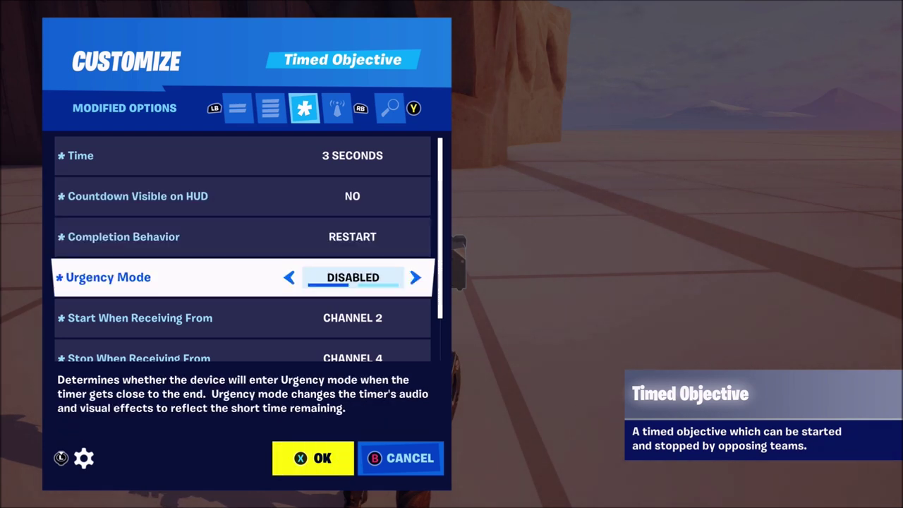
key(Down)
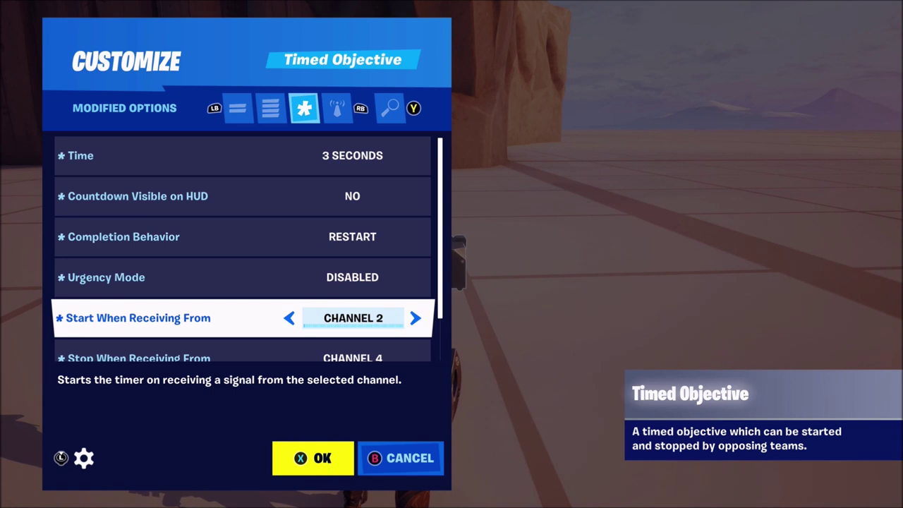
key(Down)
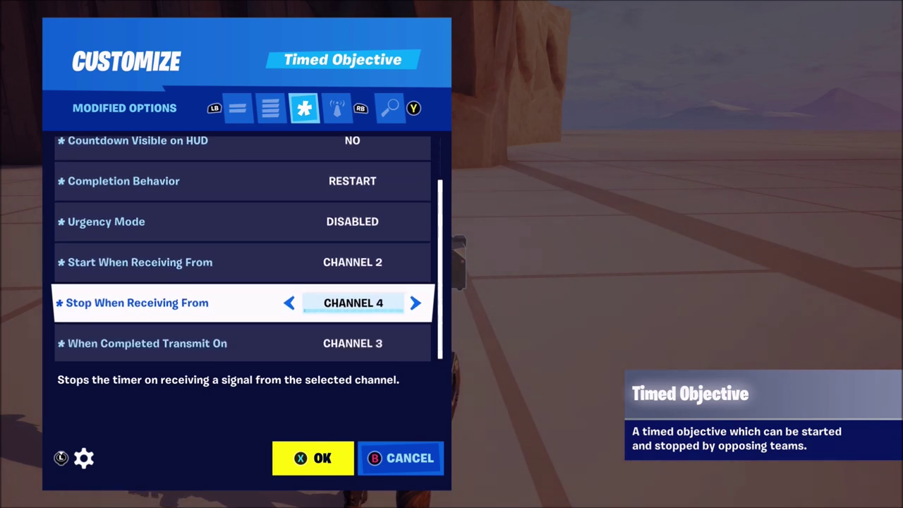
key(Down)
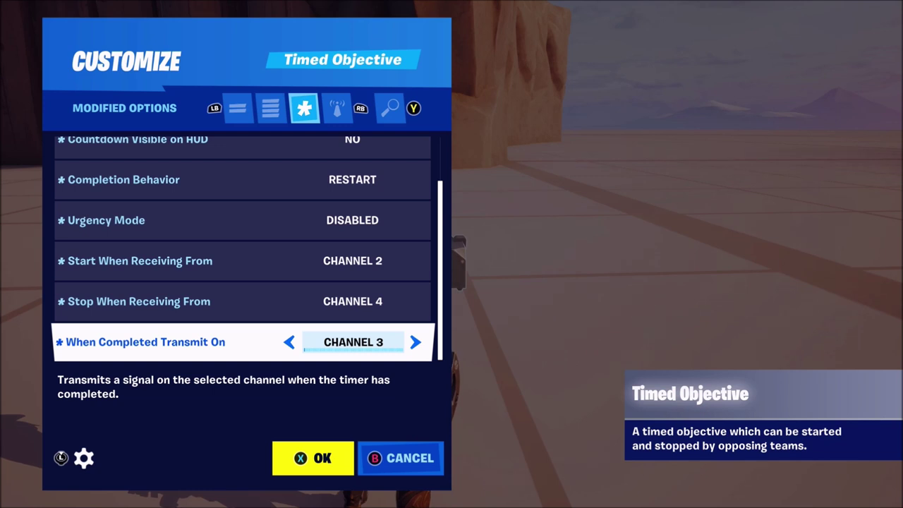
key(Up)
key(Escape)
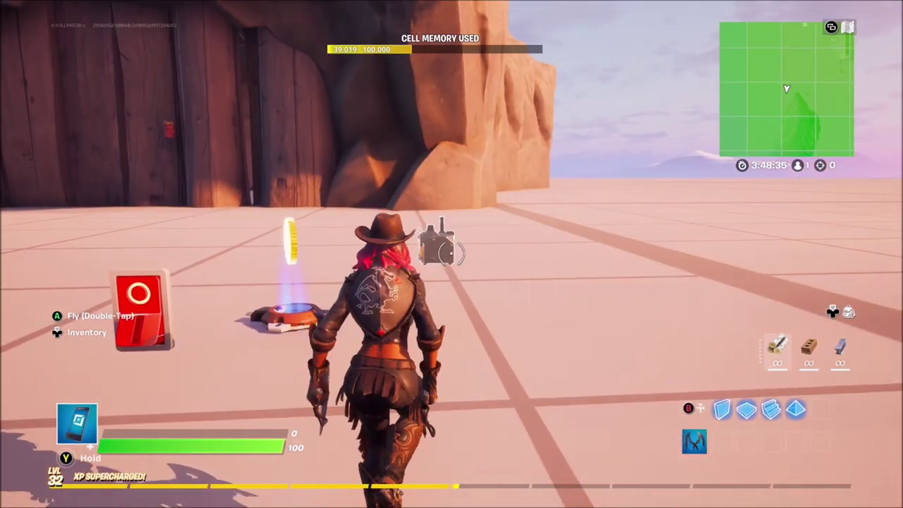
- Open the item granter's modified options and check the available choices for receiving players
key(x)
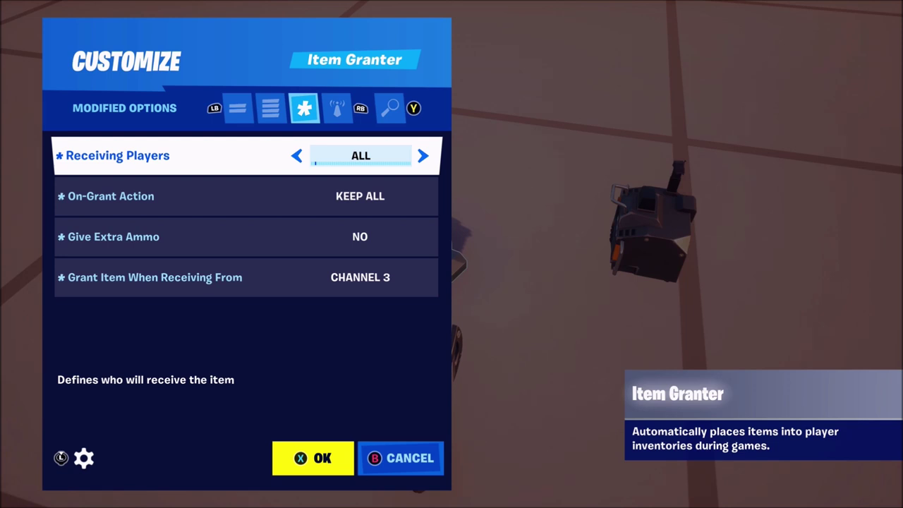
key(Down)
key(Up)
key(Right)
key(Right)
key(Left)
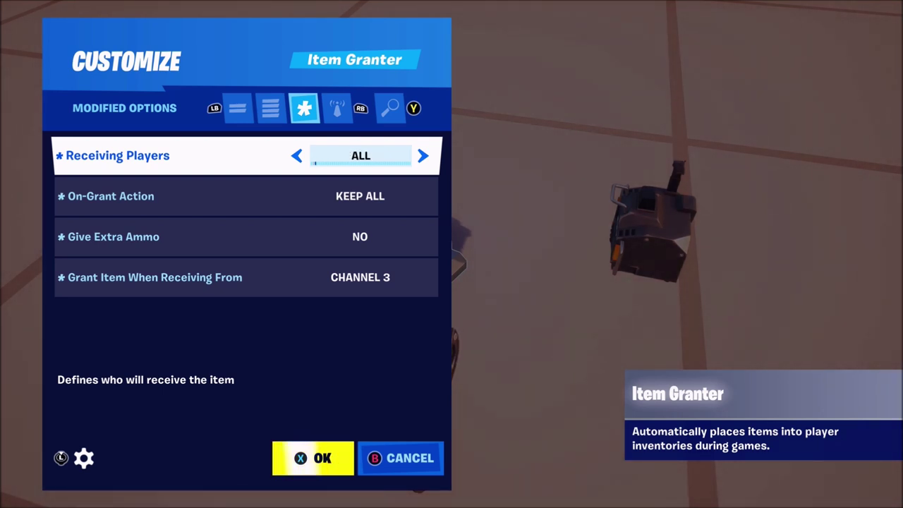
- Review the item granter's on-grant action, extra ammo and grant channel settings, and close its options
key(Down)
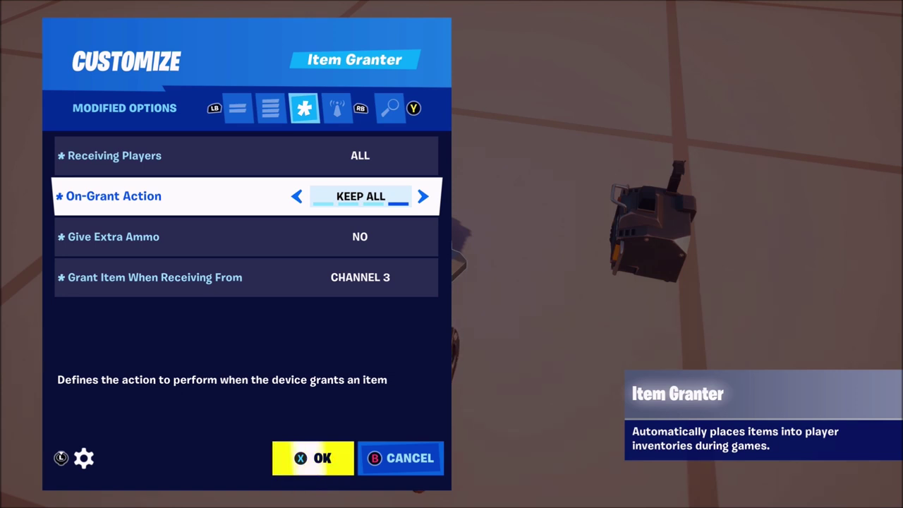
key(Down)
key(Down)
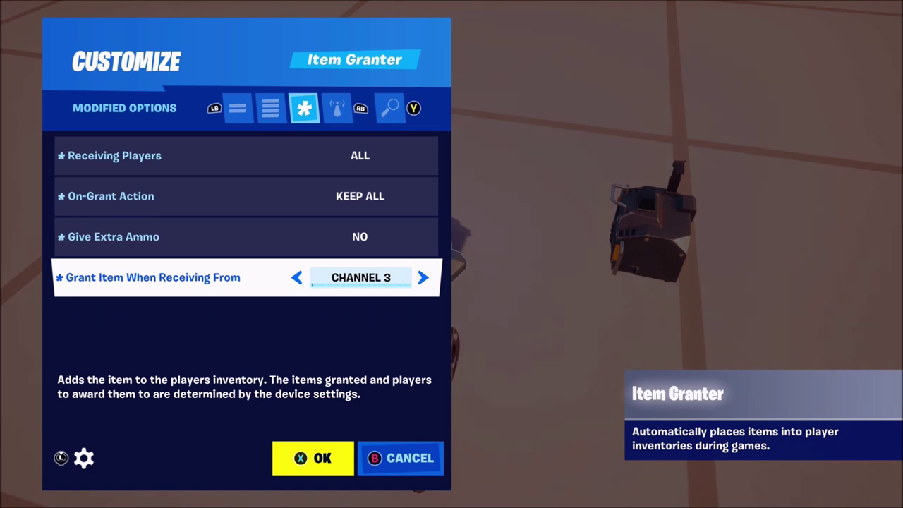
key(Return)
key(w)
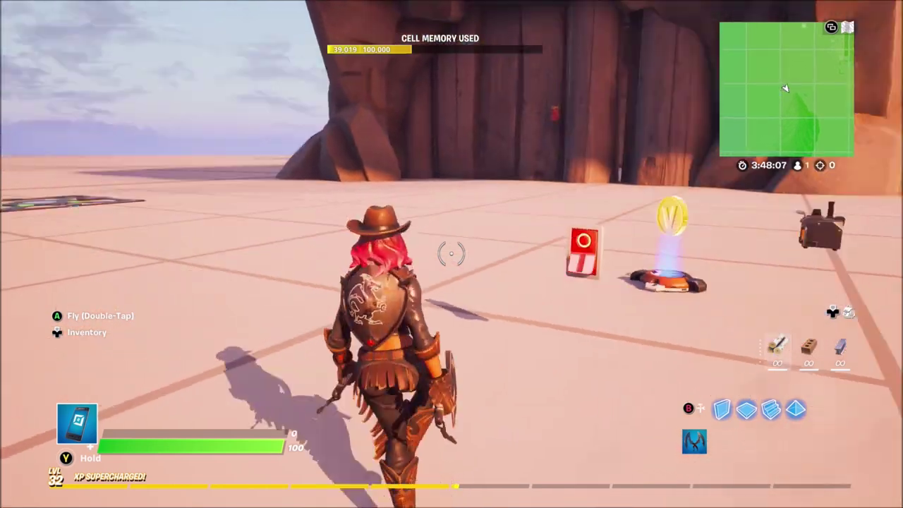